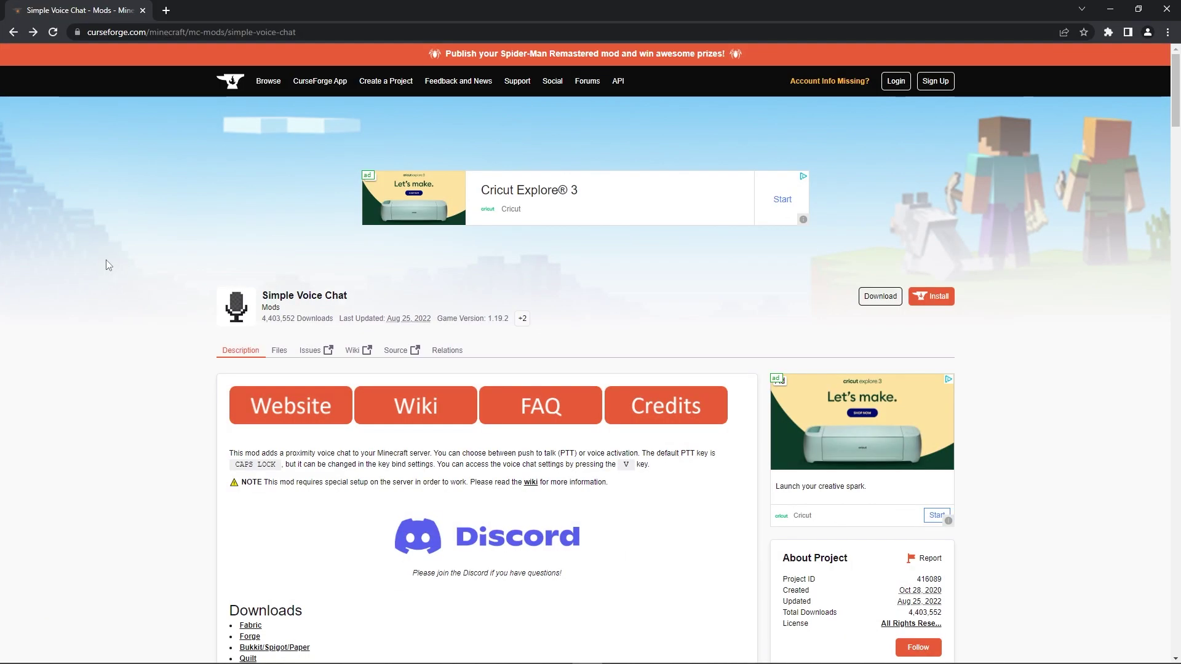
- Show Simple Voice Chat's Files tab and scroll to the Recent Files list with the Forge 1.19.2-2.3.8 build
{"action": "left_click", "coordinate": [281, 352]}
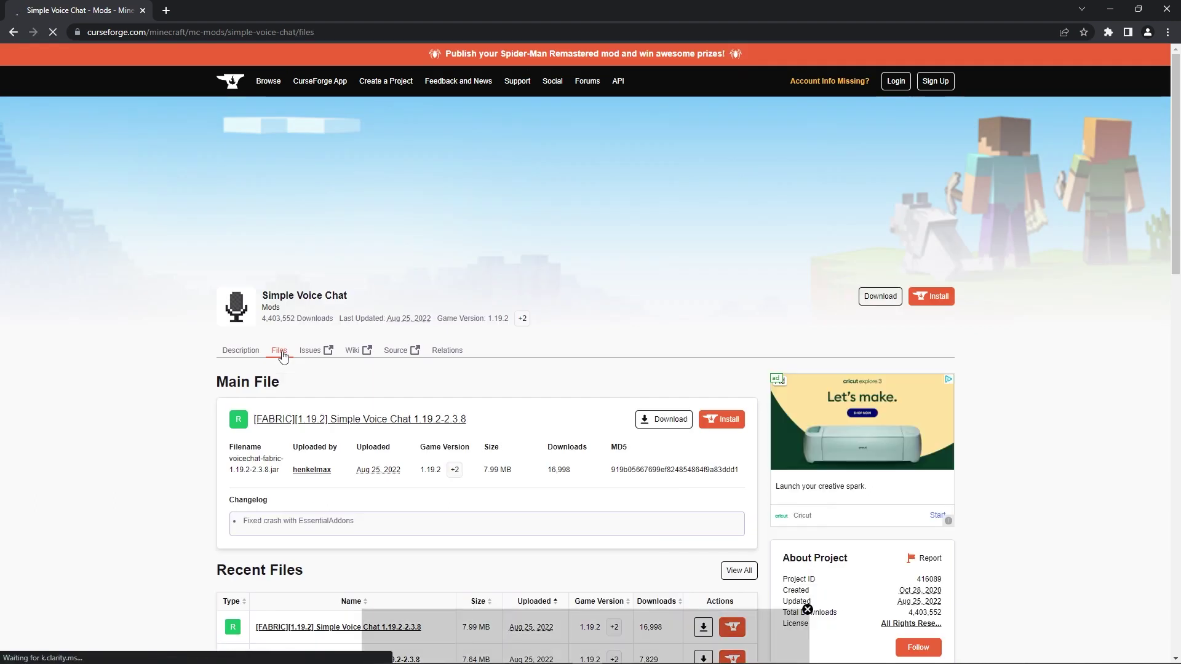
{"action": "scroll", "coordinate": [283, 356], "scroll_direction": "down", "scroll_amount": 3}
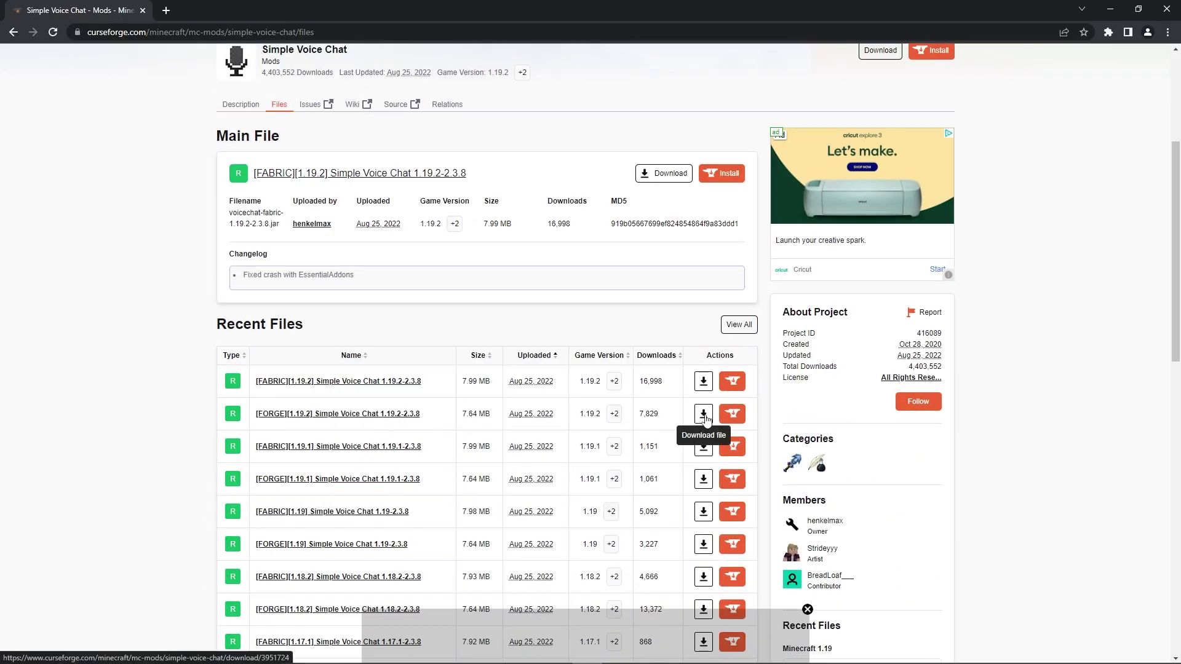
- Download the [FORGE][1.19.2] Simple Voice Chat 1.19.2-2.3.8 jar from CurseForge
{"action": "left_click", "coordinate": [703, 414]}
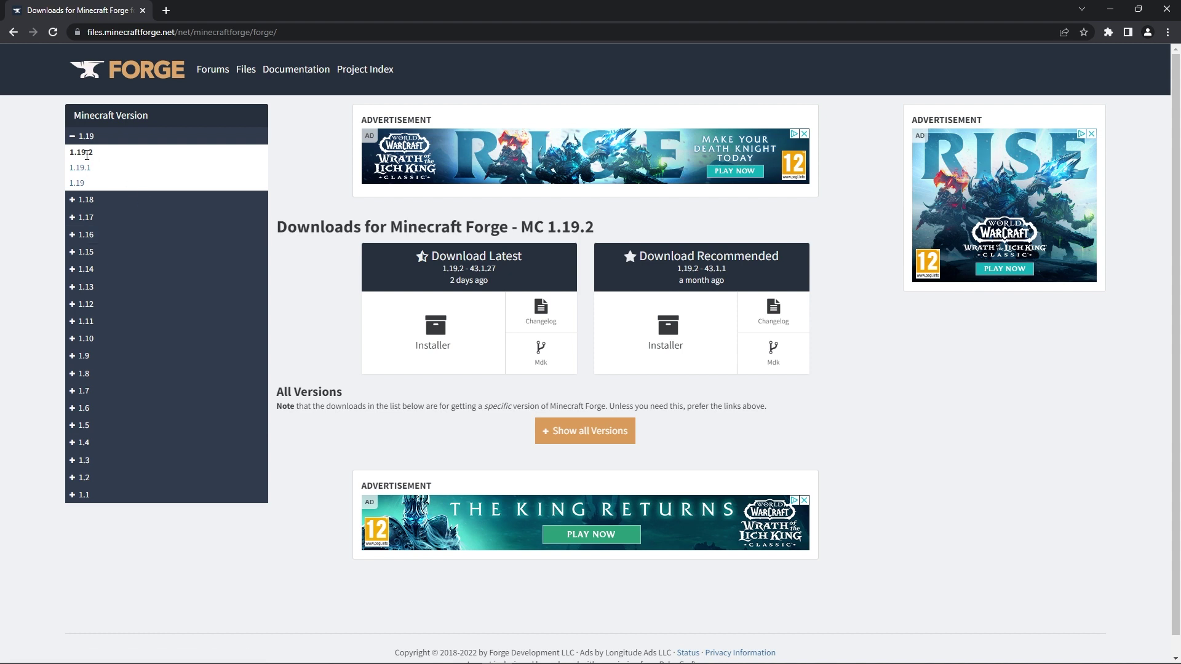
- Download the recommended Forge 43.1.1 installer for Minecraft 1.19.2, skipping the ad page
{"action": "left_click", "coordinate": [102, 200]}
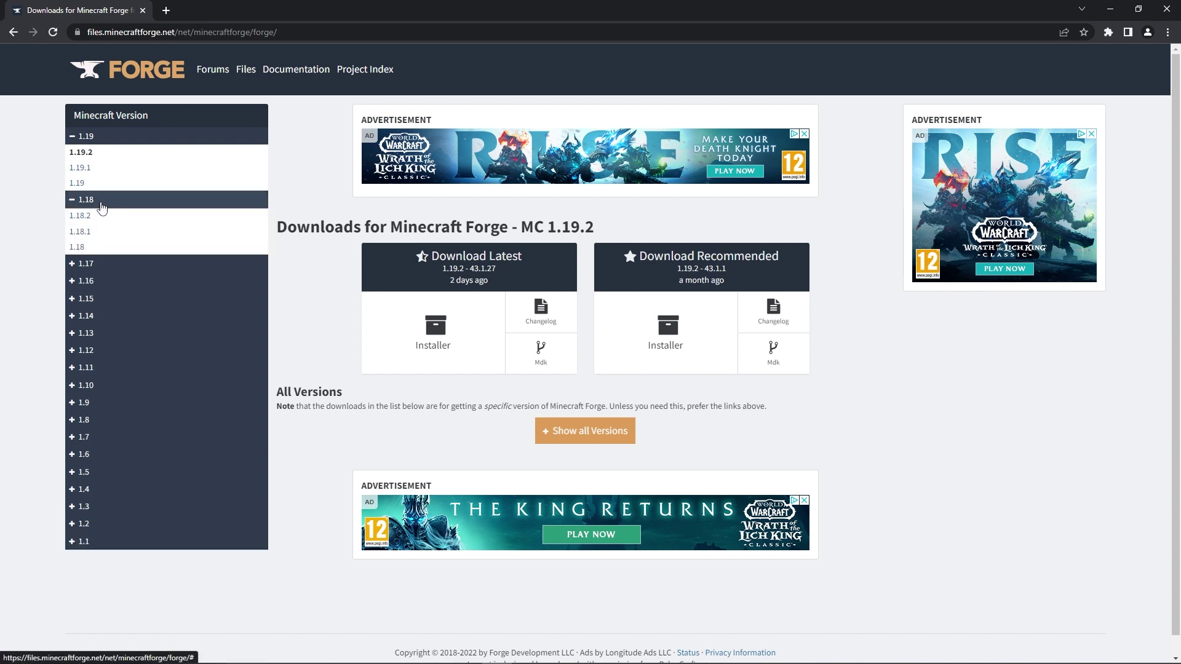
{"action": "left_click", "coordinate": [686, 330]}
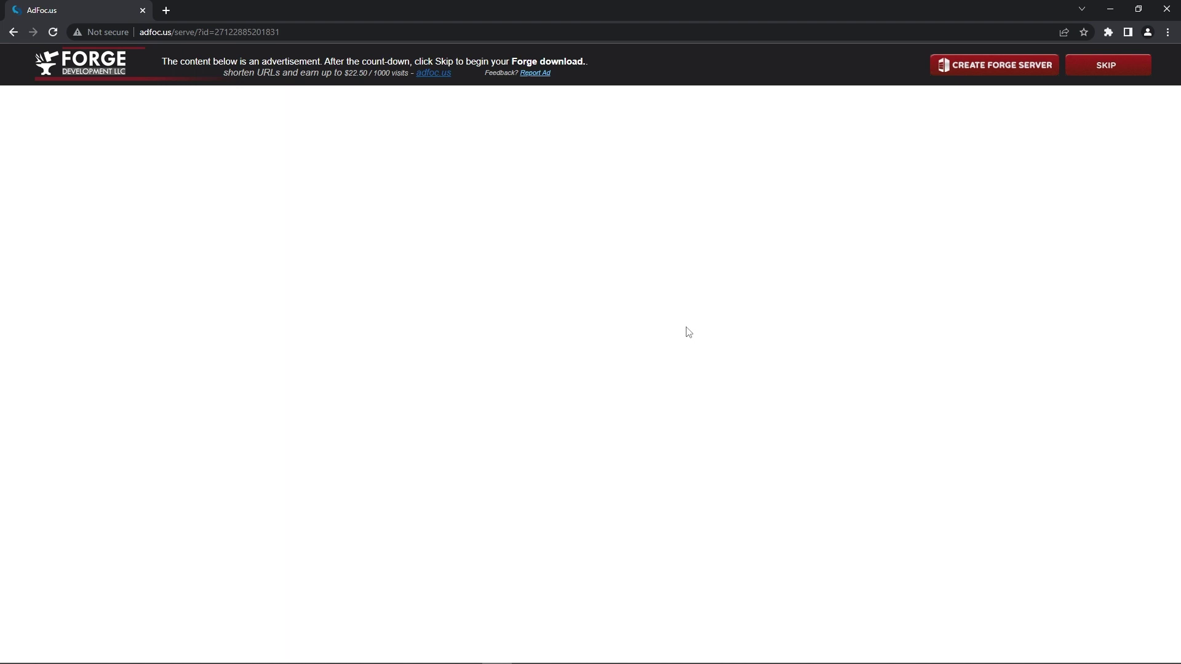
{"action": "left_click", "coordinate": [1107, 66]}
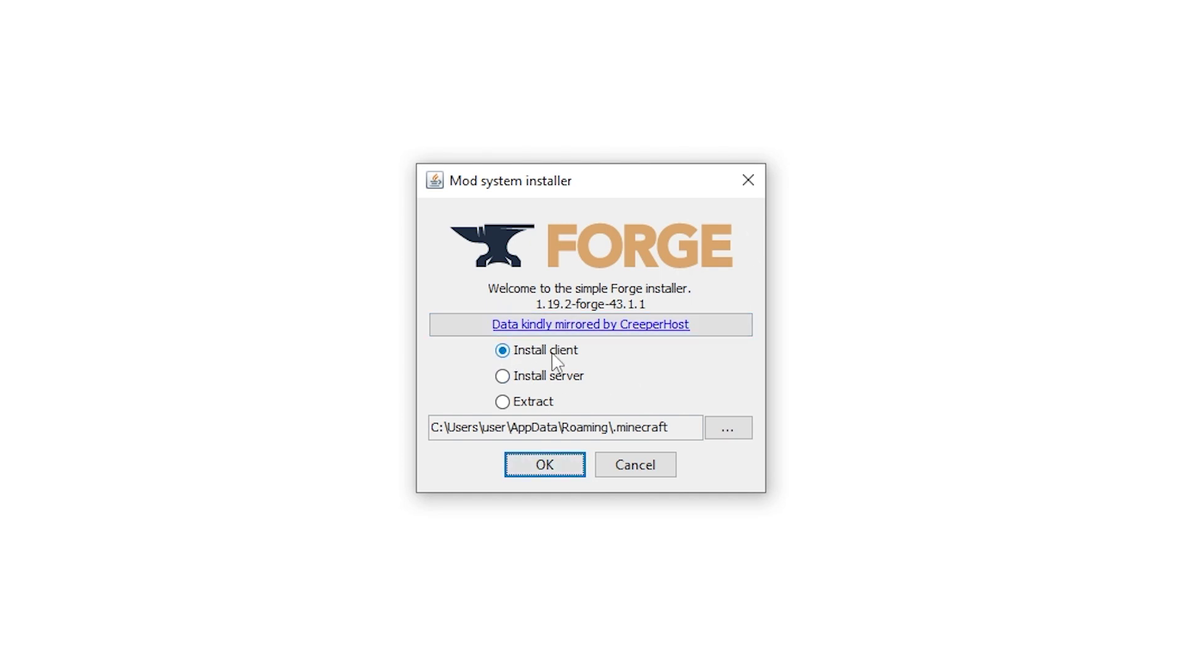
- Install the 1.19.2-forge-43.1.1 client into the default .minecraft folder
{"action": "left_click", "coordinate": [552, 472]}
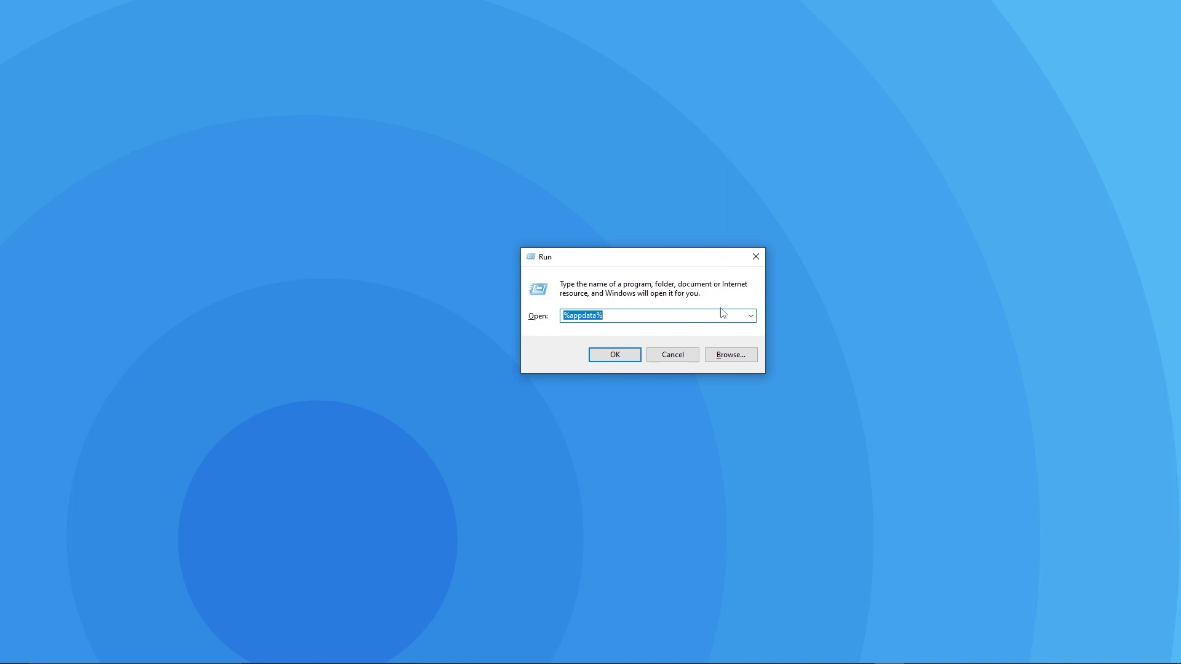
- Open the .minecraft folder inside AppData Roaming
{"action": "left_click", "coordinate": [628, 360]}
{"action": "left_click_drag", "start_coordinate": [566, 135], "coordinate": [757, 107]}
{"action": "scroll", "coordinate": [589, 314], "scroll_direction": "down", "scroll_amount": 5}
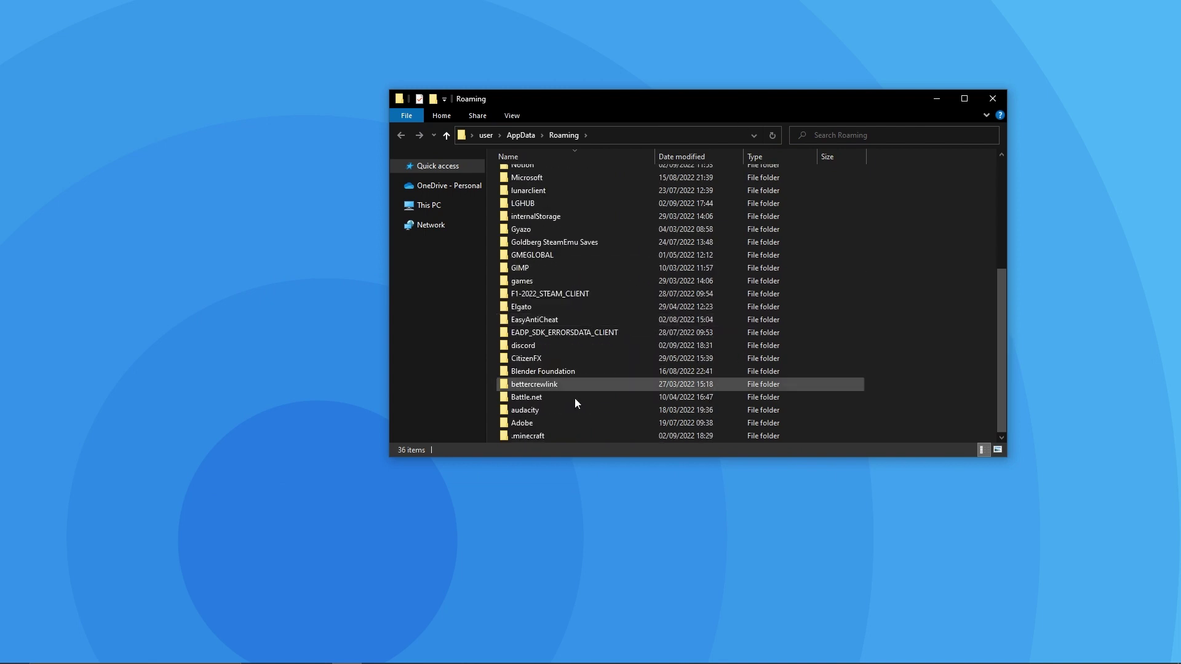
{"action": "double_click", "coordinate": [533, 436]}
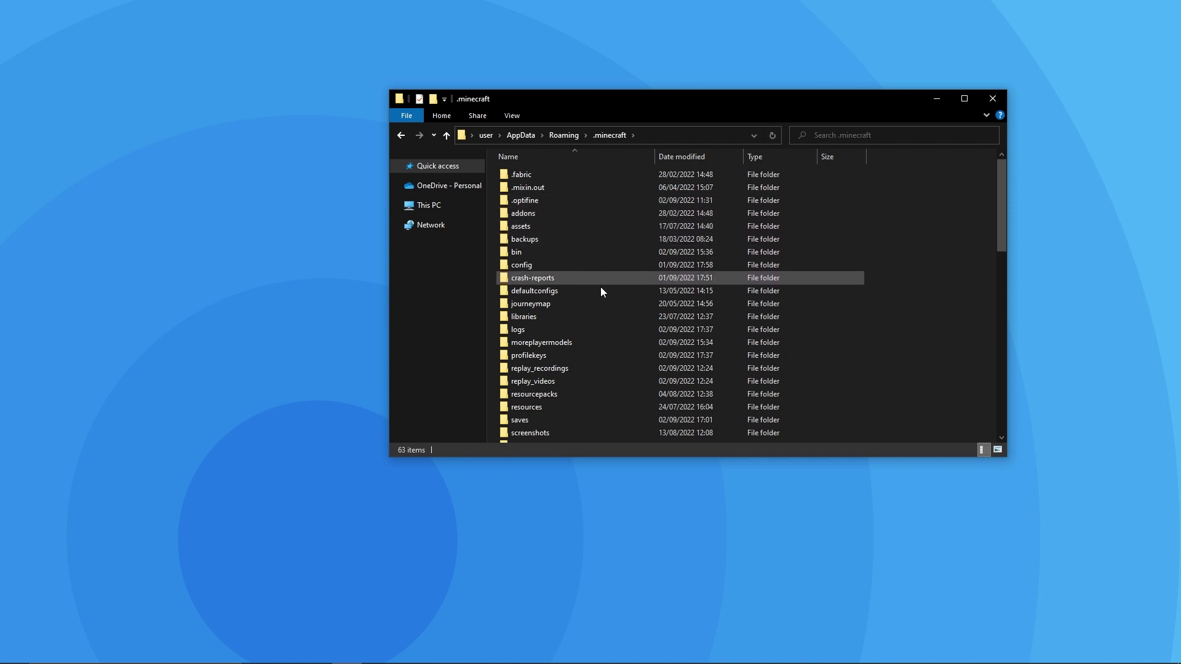
- Create a 'mods' folder in .minecraft and drop voicechat-forge-1.19.2-2.3.8.jar into it
{"action": "right_click", "coordinate": [944, 351]}
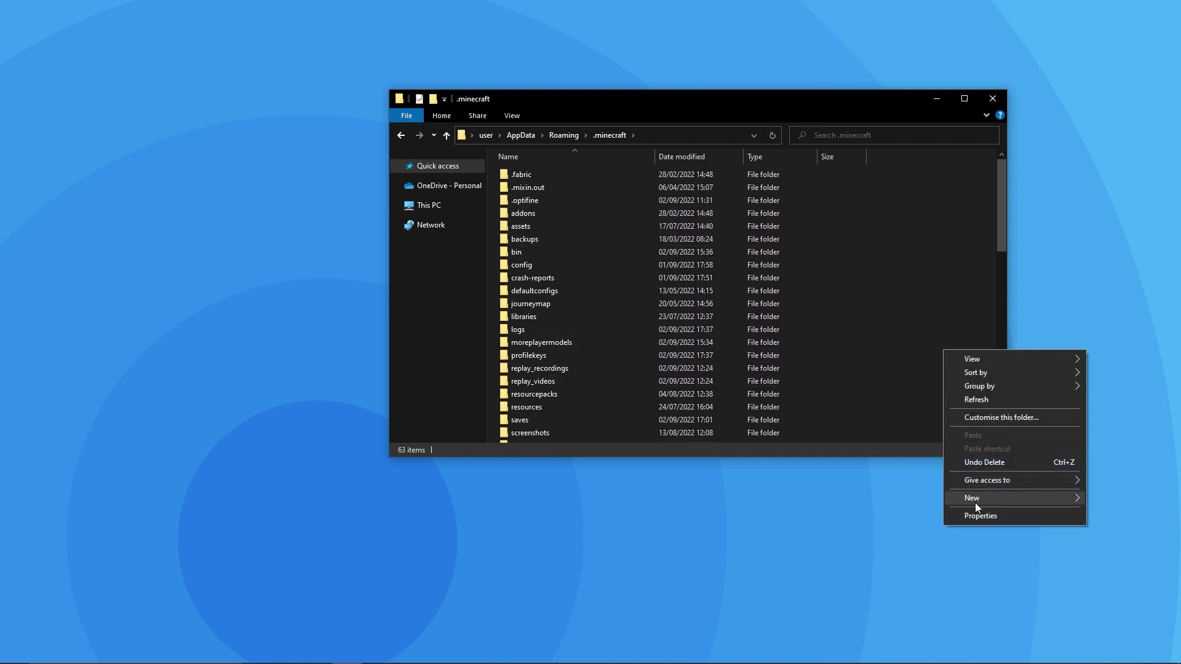
{"action": "mouse_move", "coordinate": [985, 501]}
{"action": "left_click", "coordinate": [925, 500]}
{"action": "type", "text": "mods"}
{"action": "key", "text": "Return"}
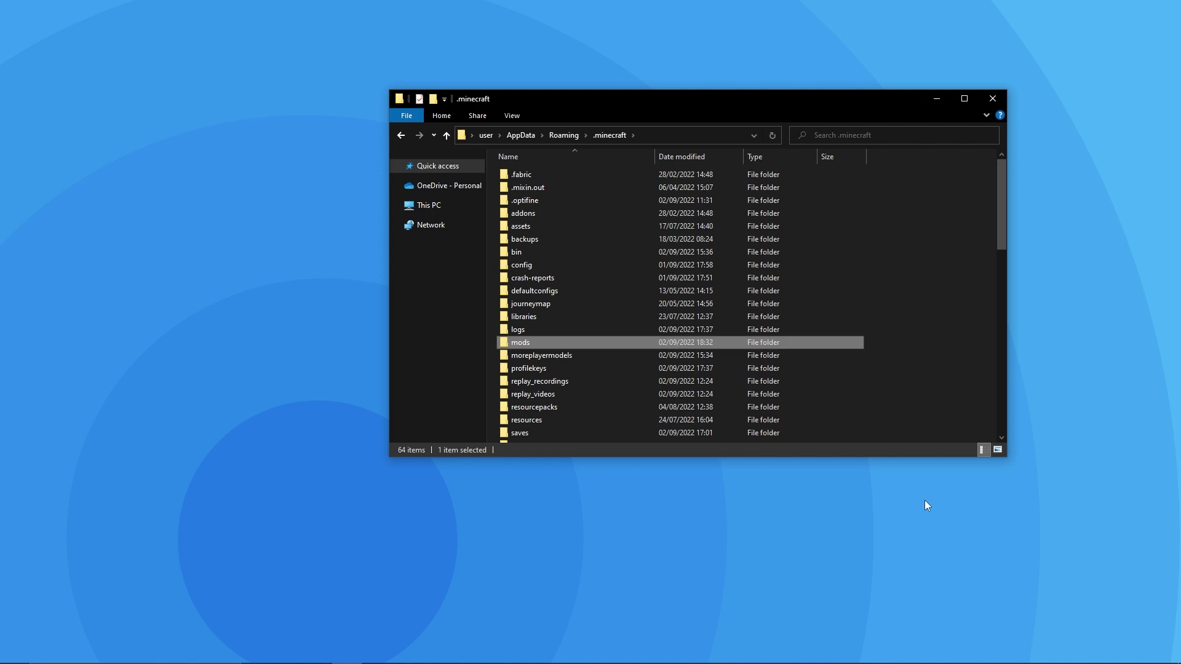
{"action": "double_click", "coordinate": [605, 342]}
{"action": "left_click_drag", "start_coordinate": [1074, 122], "coordinate": [574, 248]}
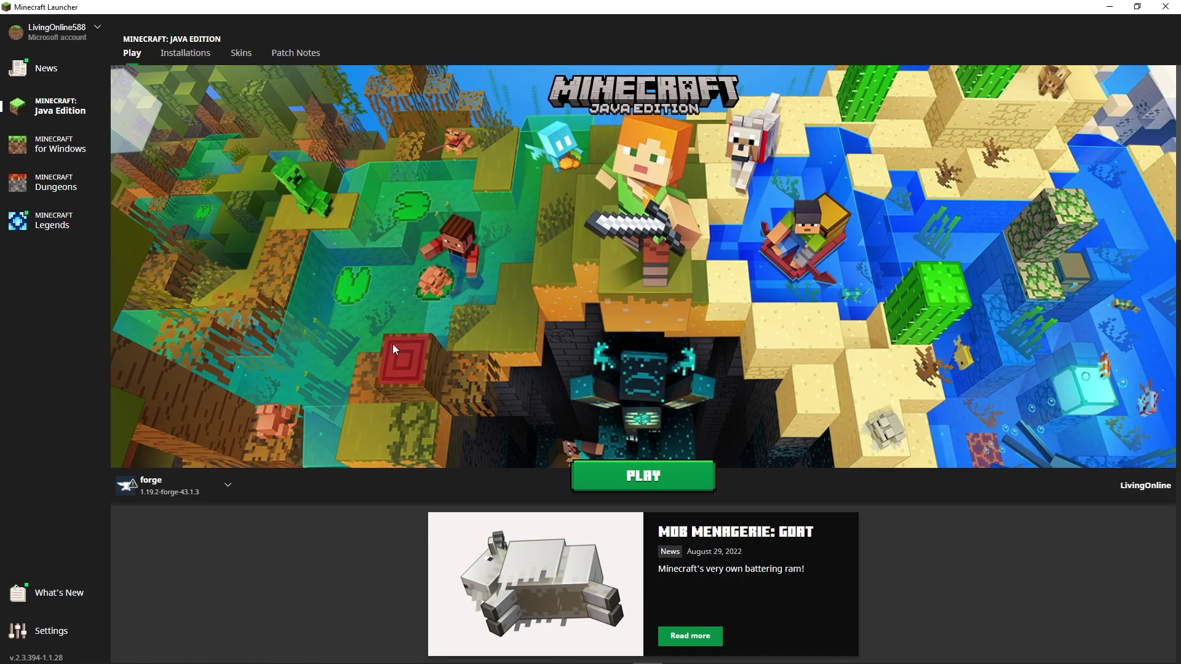
- Launch the Forge 1.19.2 profile, accepting the risk warning, and view Simple Voice Chat 1.19.2-2.3.8 under Mods
{"action": "left_click", "coordinate": [631, 484]}
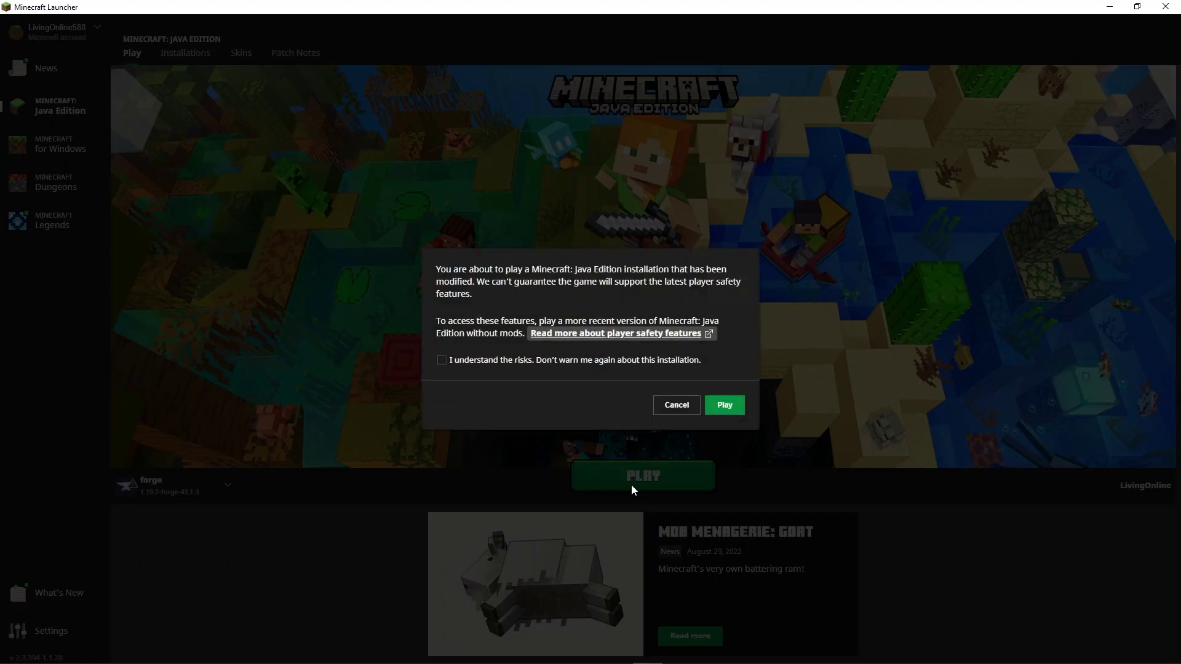
{"action": "left_click", "coordinate": [643, 361]}
{"action": "left_click", "coordinate": [724, 406]}
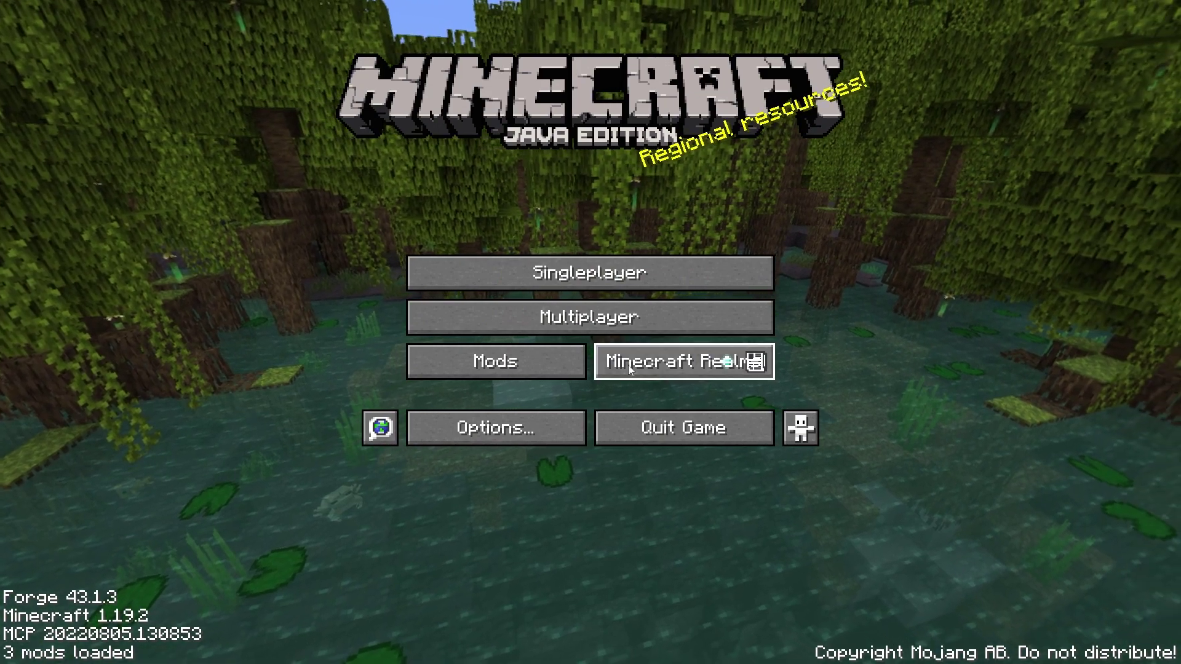
{"action": "left_click", "coordinate": [514, 361]}
{"action": "left_click", "coordinate": [99, 146]}
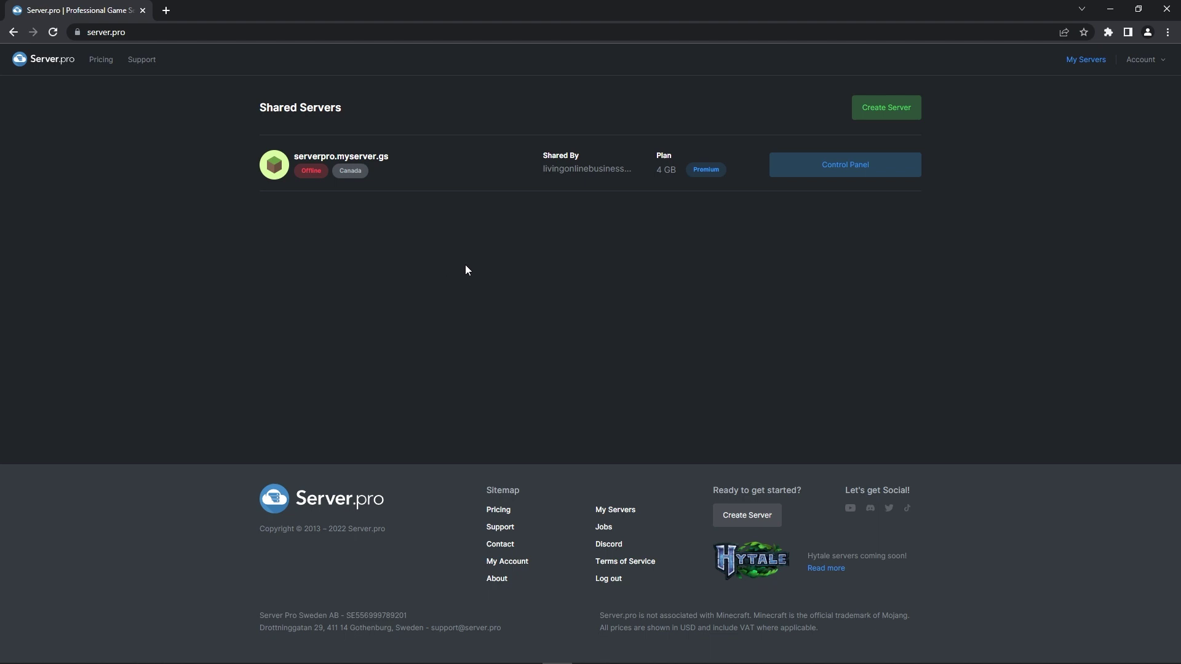
- In the server's Reinstall options, choose Forge, version 43.1.1 (1.19.2), and Remove Files: Yes
{"action": "left_click", "coordinate": [875, 169]}
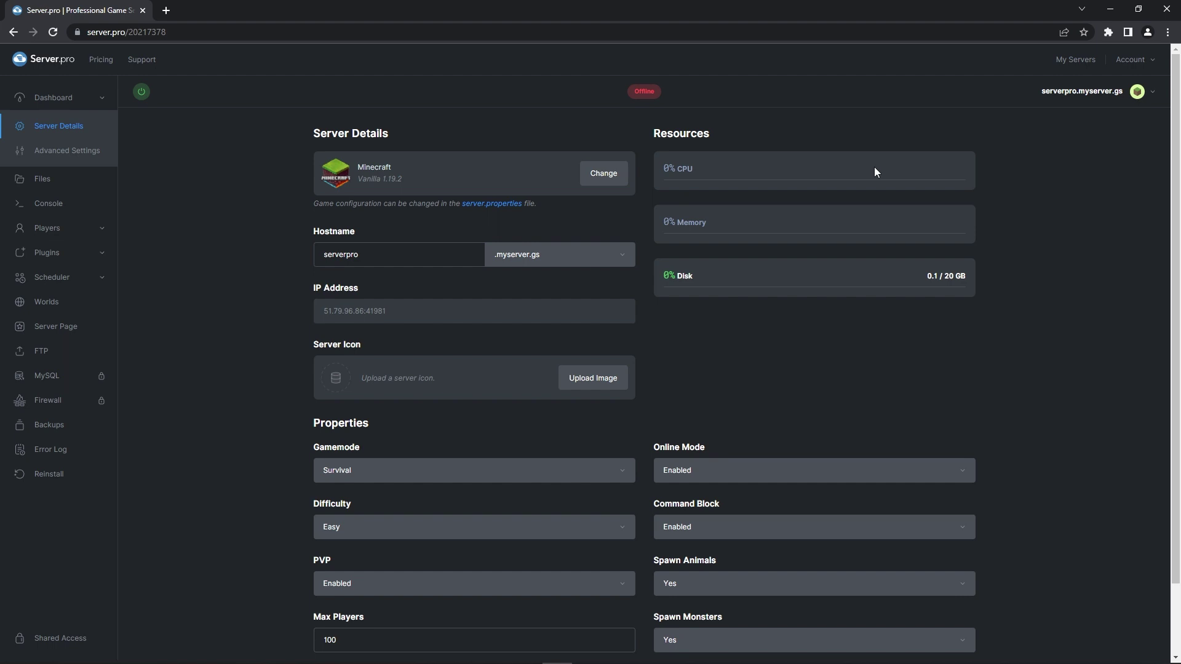
{"action": "left_click", "coordinate": [62, 480]}
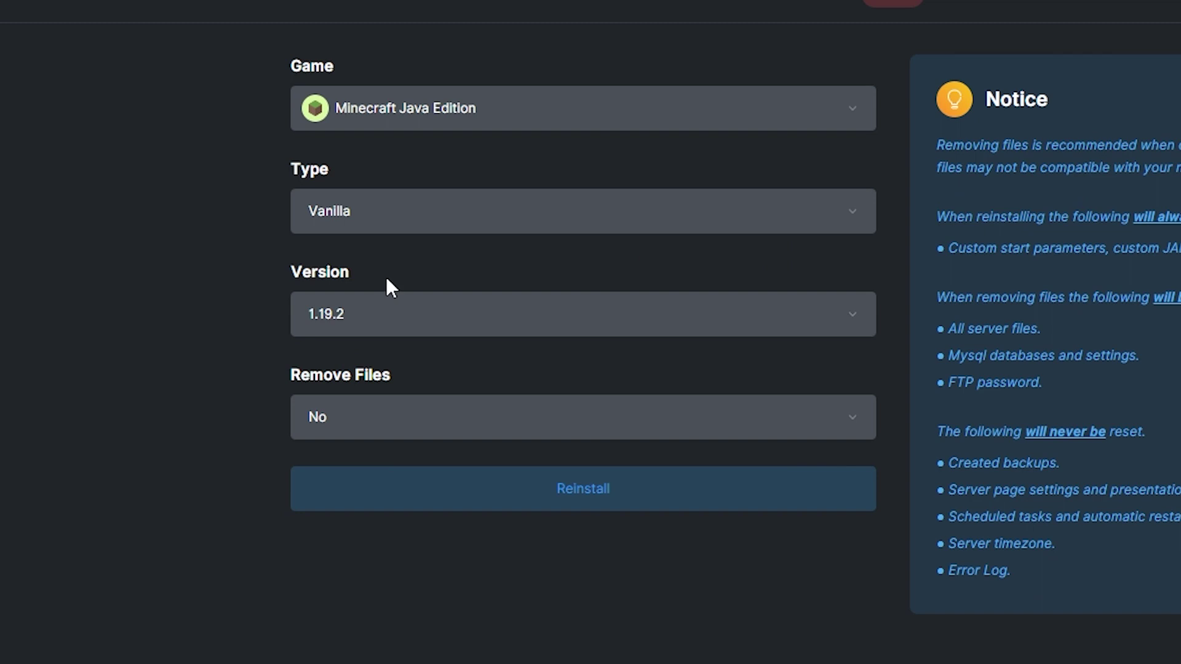
{"action": "left_click", "coordinate": [406, 208]}
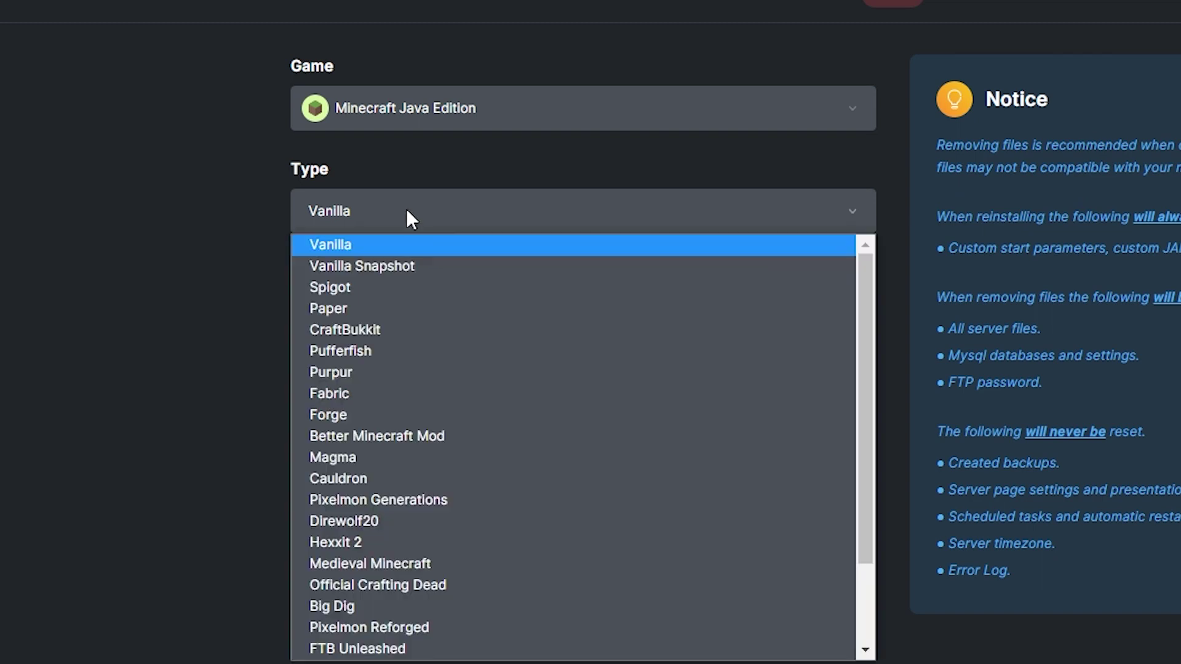
{"action": "left_click", "coordinate": [354, 410]}
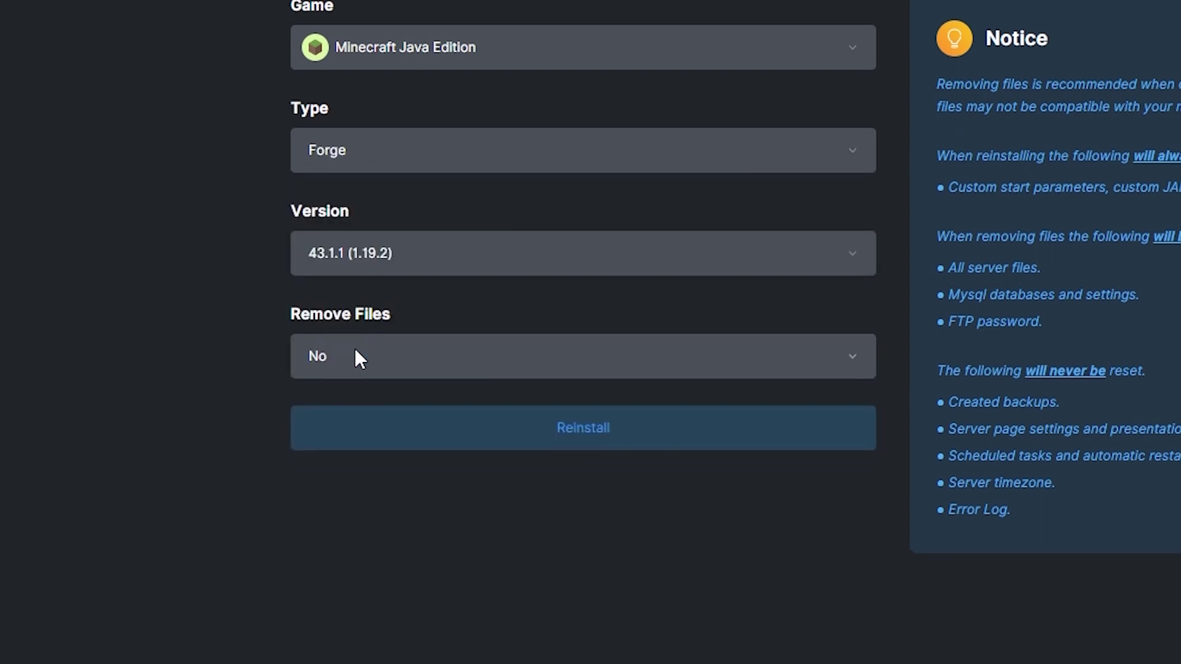
{"action": "left_click", "coordinate": [376, 301]}
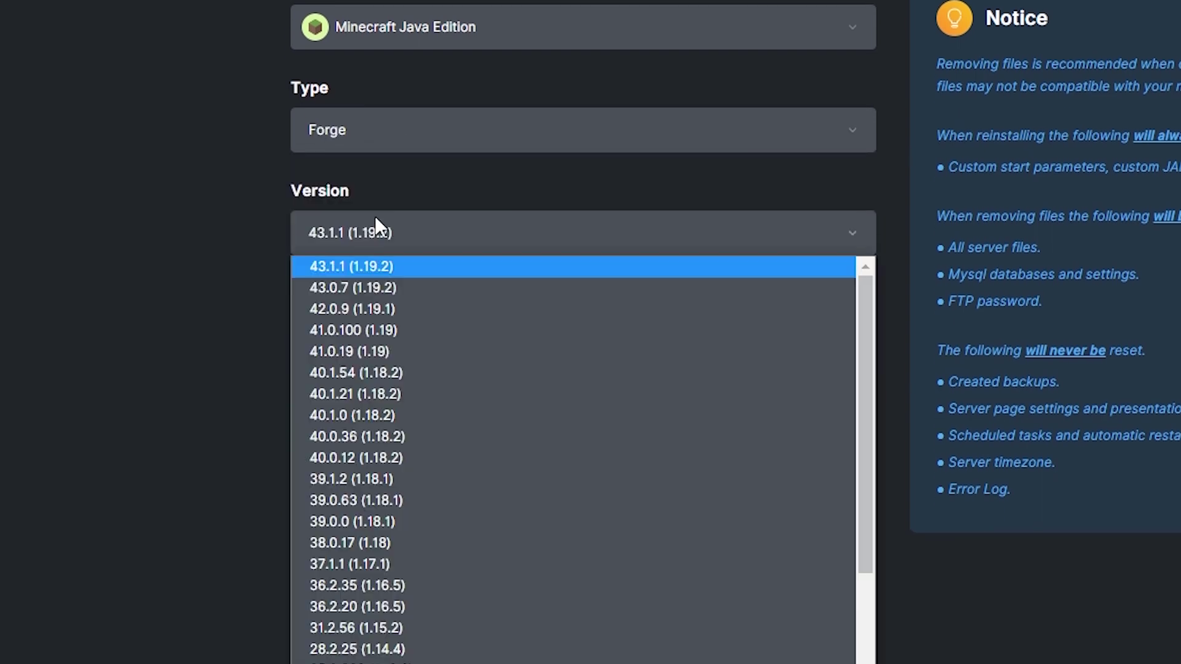
{"action": "left_click", "coordinate": [399, 269]}
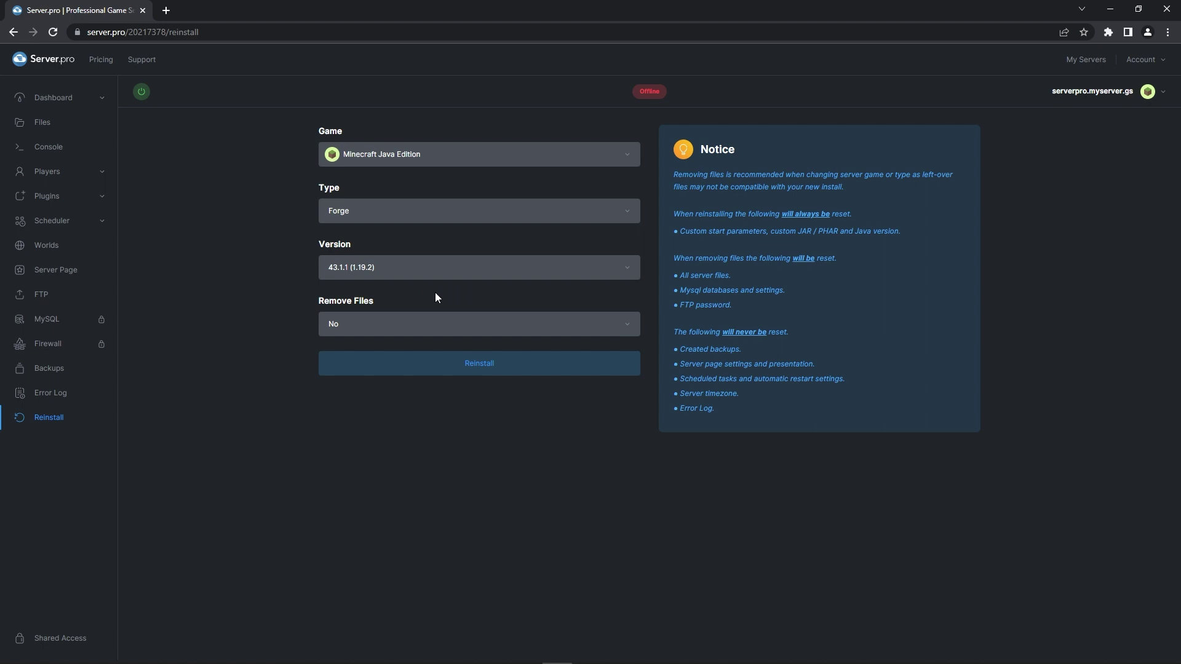
{"action": "left_click", "coordinate": [343, 316]}
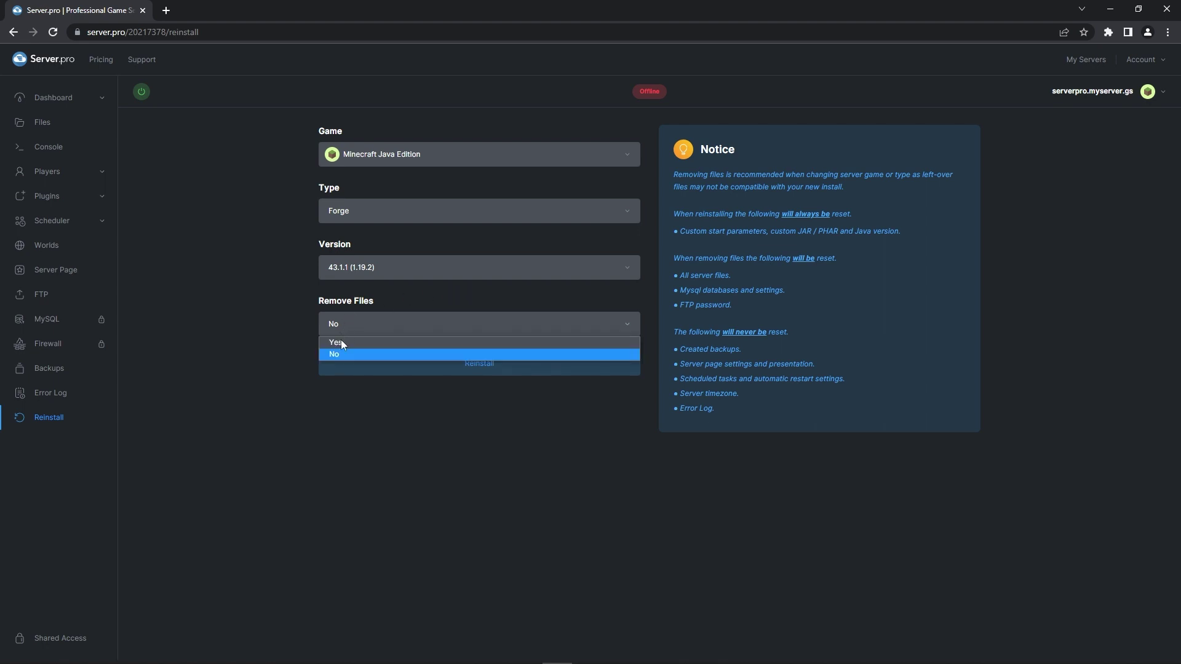
{"action": "left_click", "coordinate": [341, 342]}
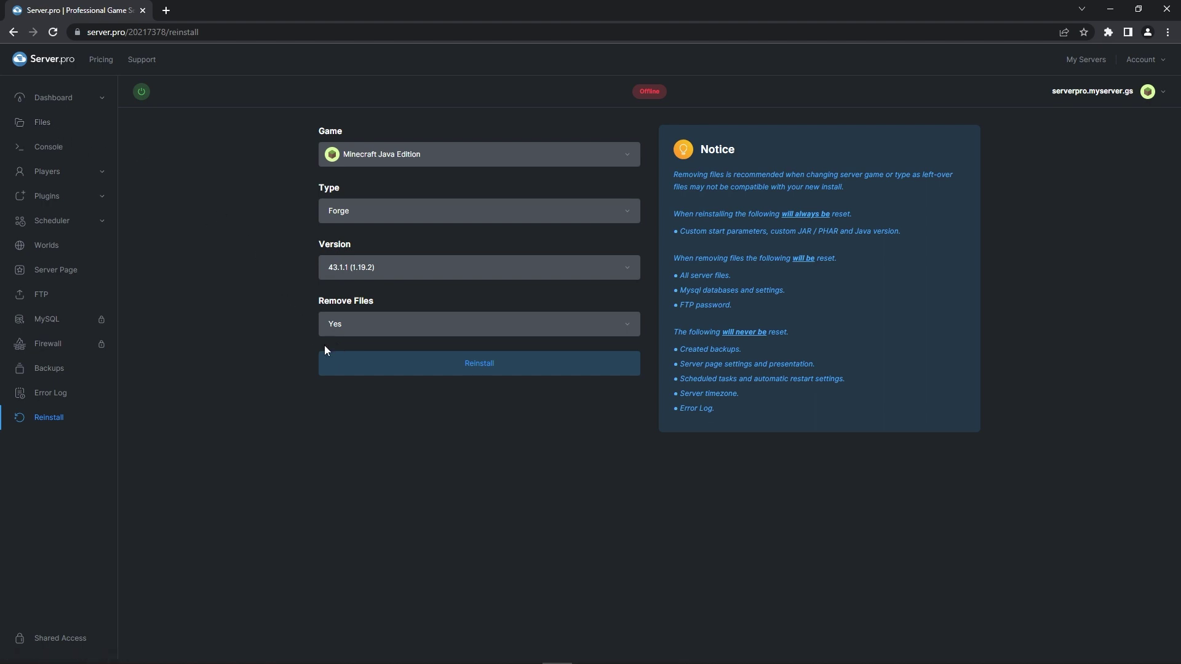
- Confirm the Forge 43.1.1 reinstall, wiping the old server files
{"action": "left_click", "coordinate": [462, 364]}
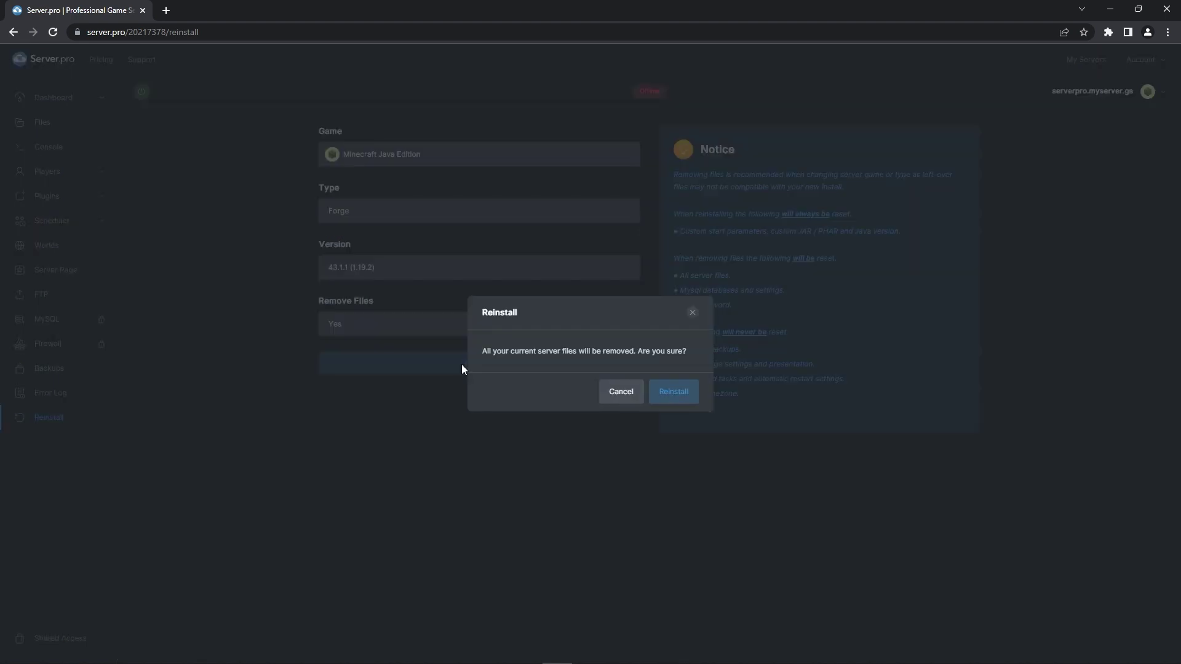
{"action": "left_click", "coordinate": [667, 395]}
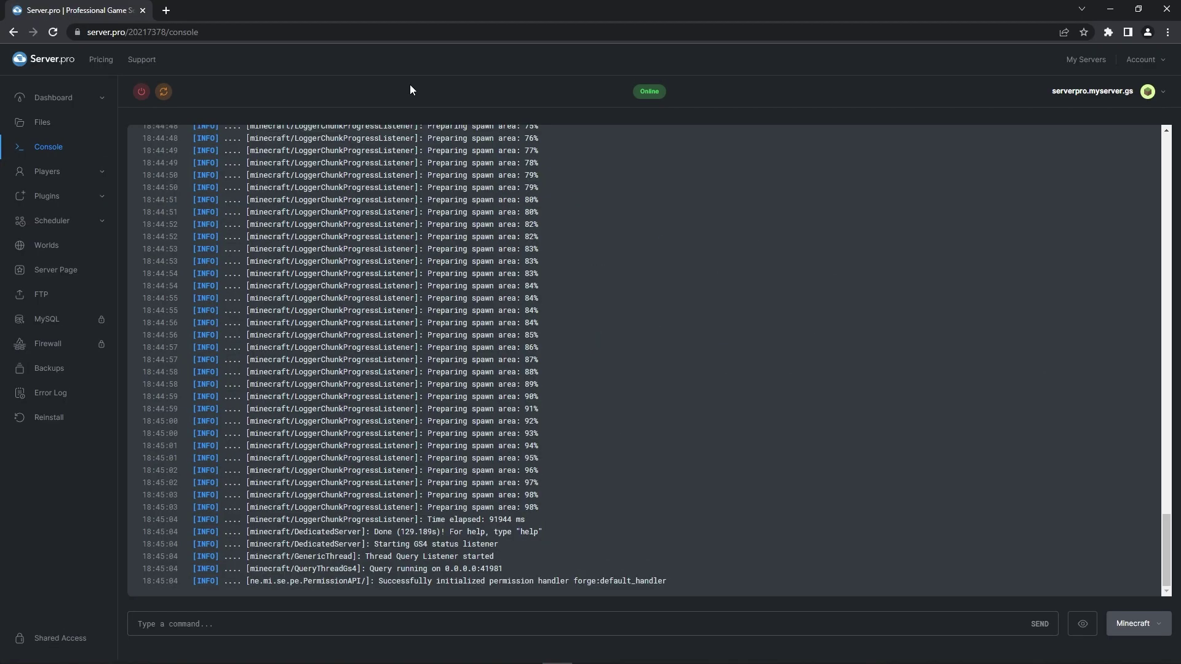
- In the server Files, open mods and upload voicechat-forge-1.19.2-2.3.8.jar (7.6 MB)
{"action": "left_click", "coordinate": [96, 124]}
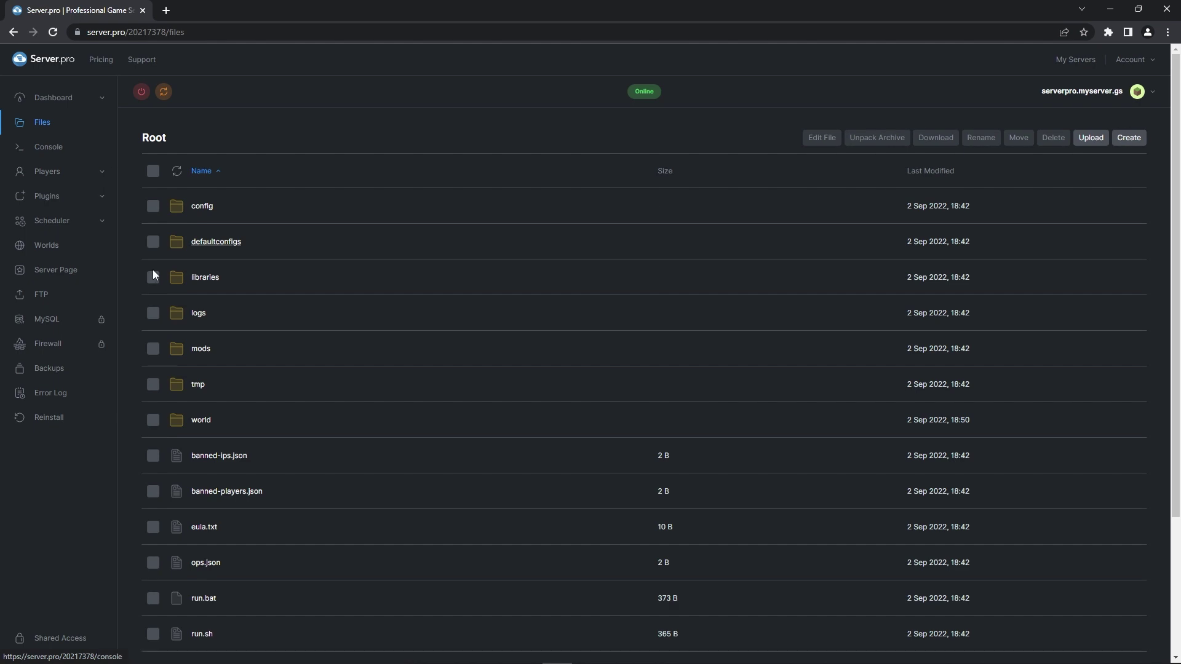
{"action": "left_click", "coordinate": [196, 348]}
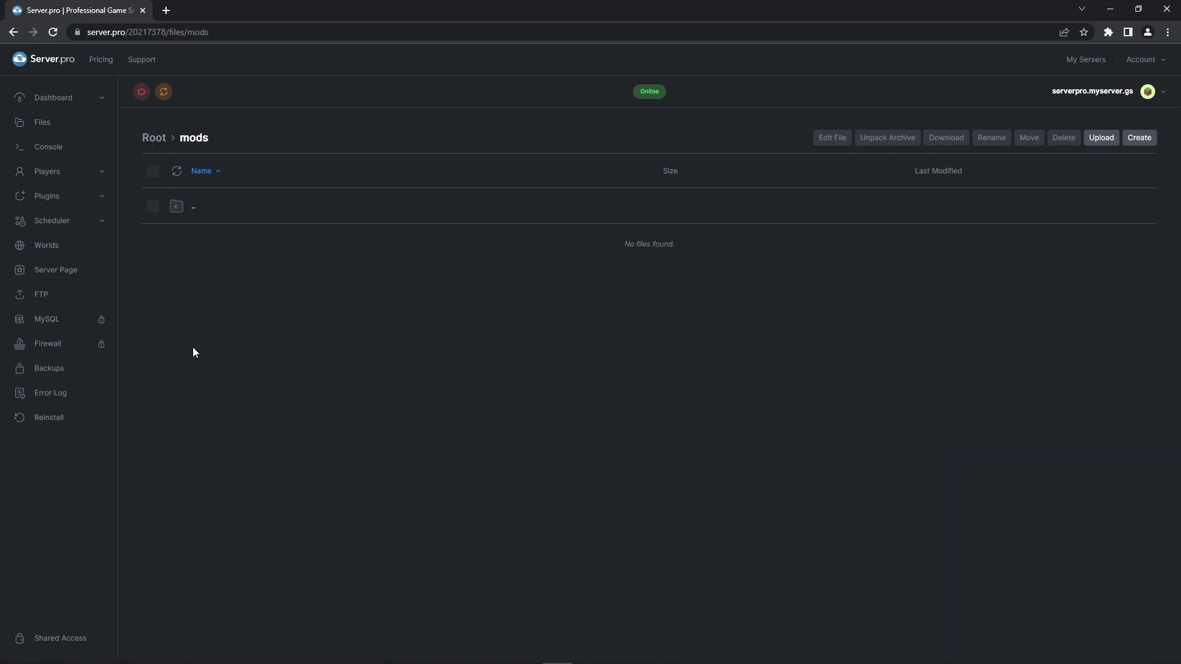
{"action": "left_click_drag", "start_coordinate": [75, 189], "coordinate": [289, 241]}
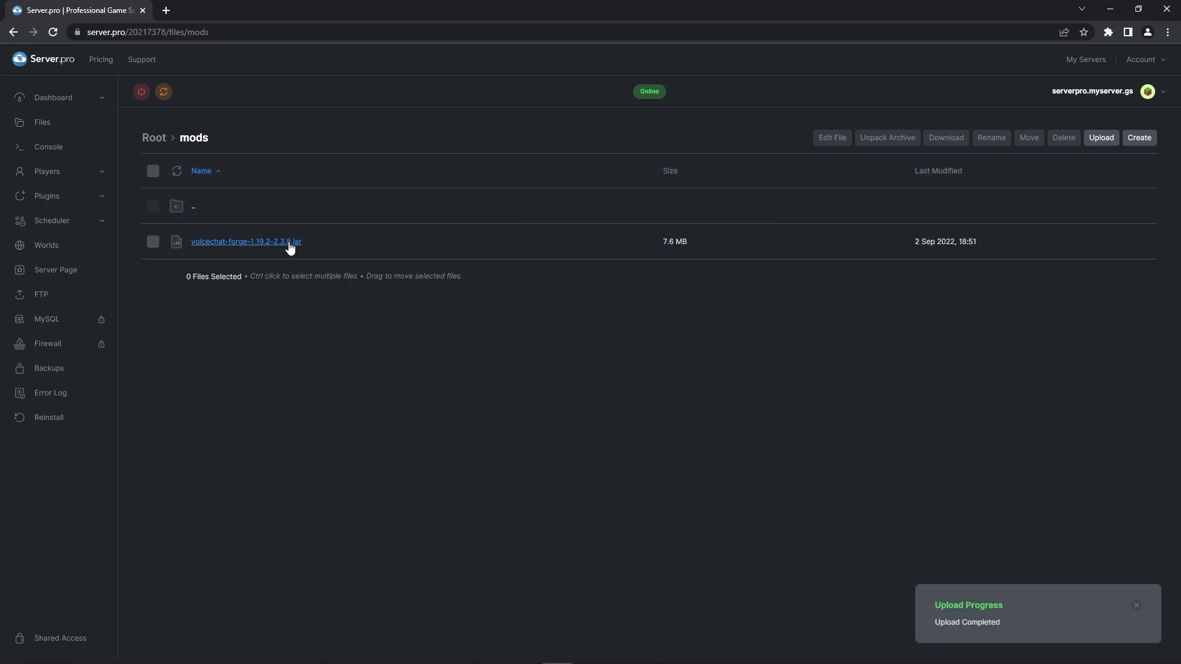
- Restart the server, check its console, and copy open port 11981 from Advanced Settings
{"action": "left_click", "coordinate": [164, 91]}
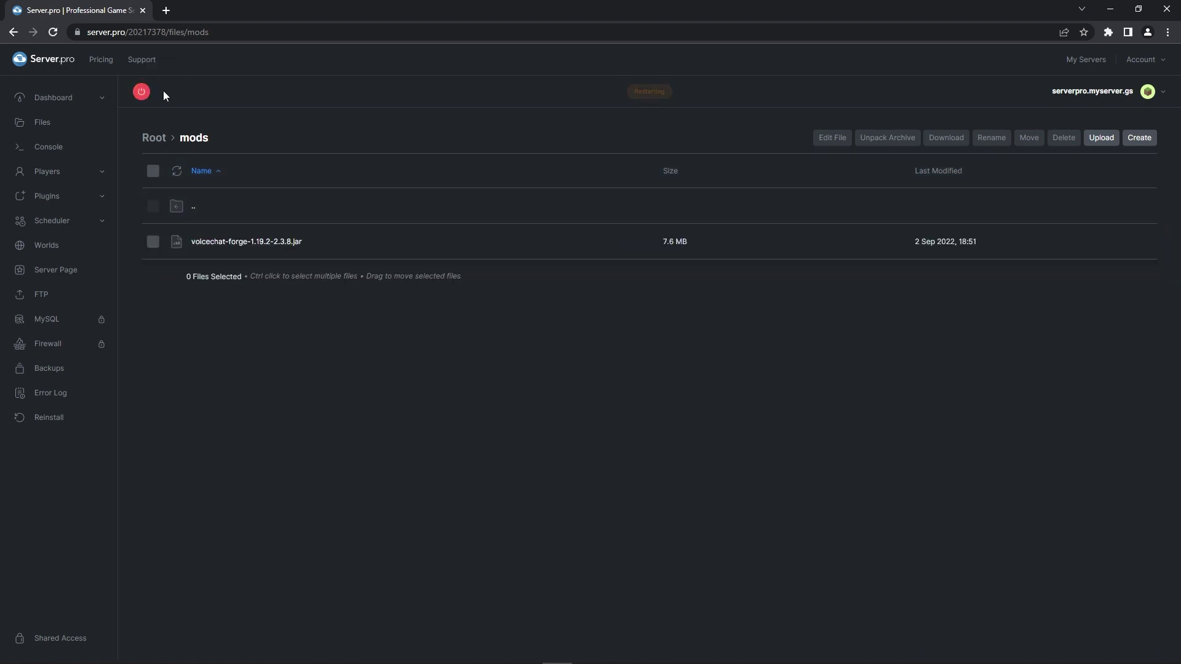
{"action": "left_click", "coordinate": [49, 147]}
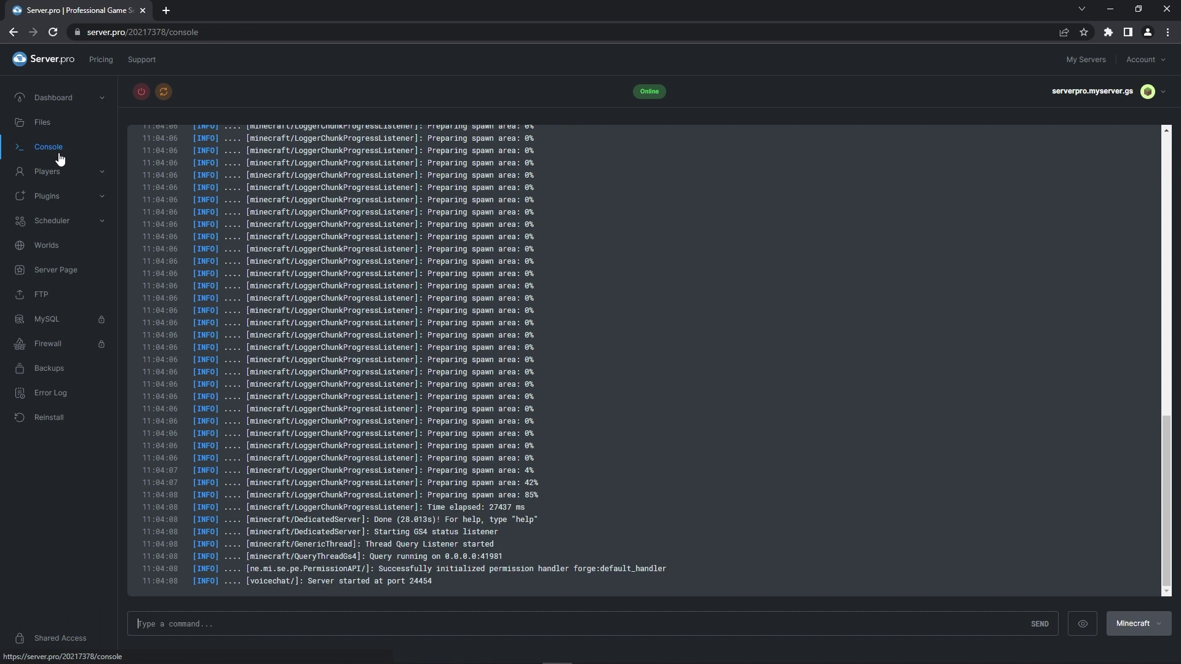
{"action": "left_click", "coordinate": [69, 100]}
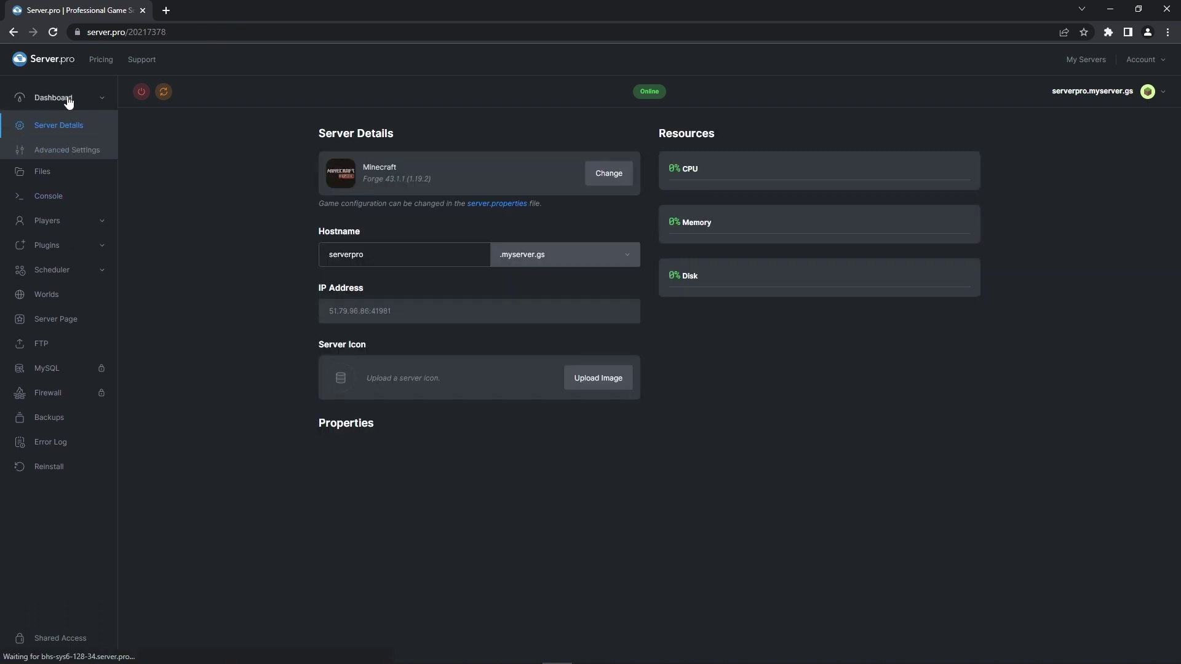
{"action": "left_click", "coordinate": [70, 151]}
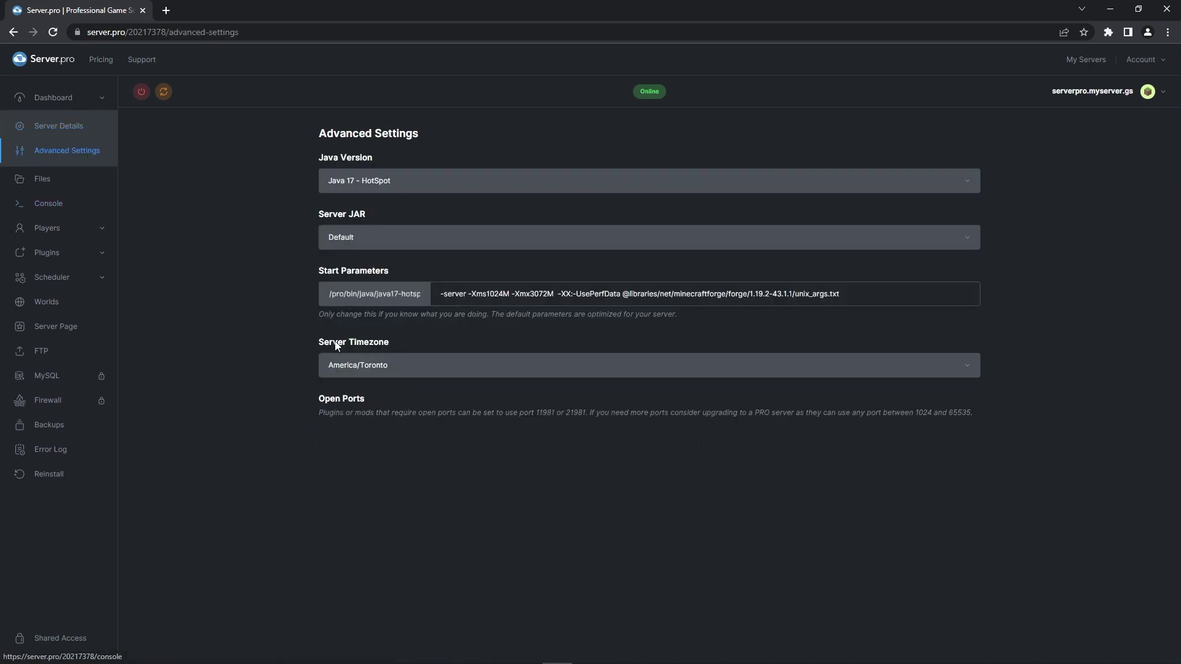
{"action": "left_click_drag", "start_coordinate": [557, 412], "coordinate": [534, 412]}
{"action": "right_click", "coordinate": [536, 409]}
{"action": "left_click", "coordinate": [562, 417]}
- Open the world/serverconfig folder in the server's files
{"action": "left_click", "coordinate": [91, 182]}
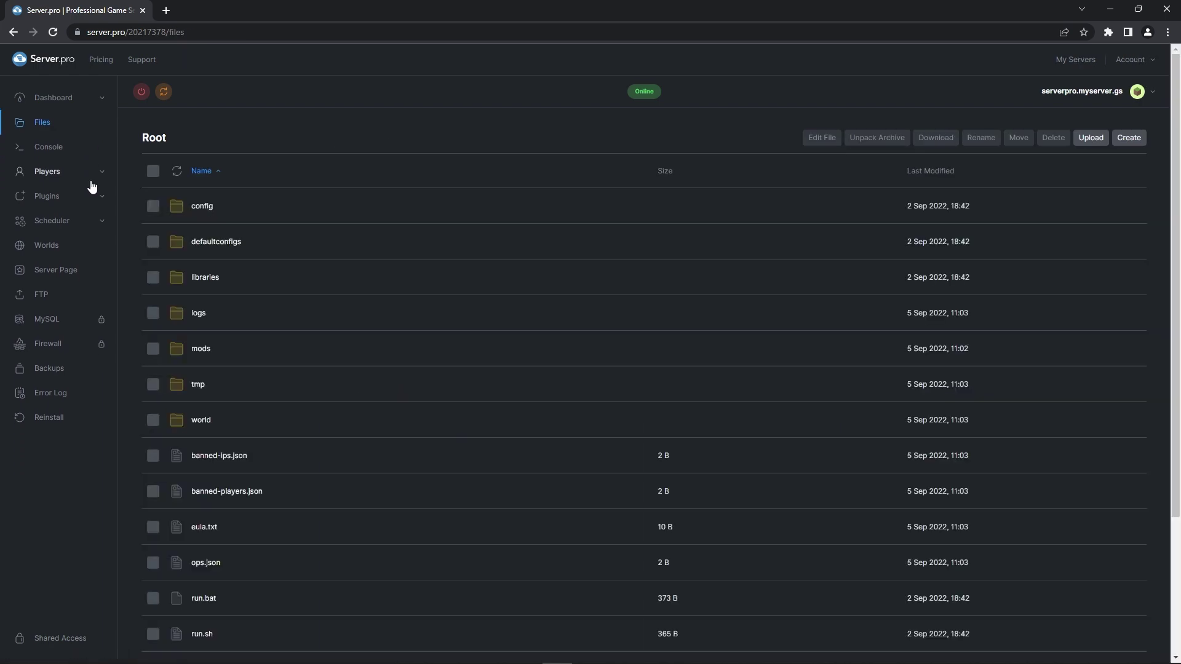
{"action": "left_click", "coordinate": [208, 423]}
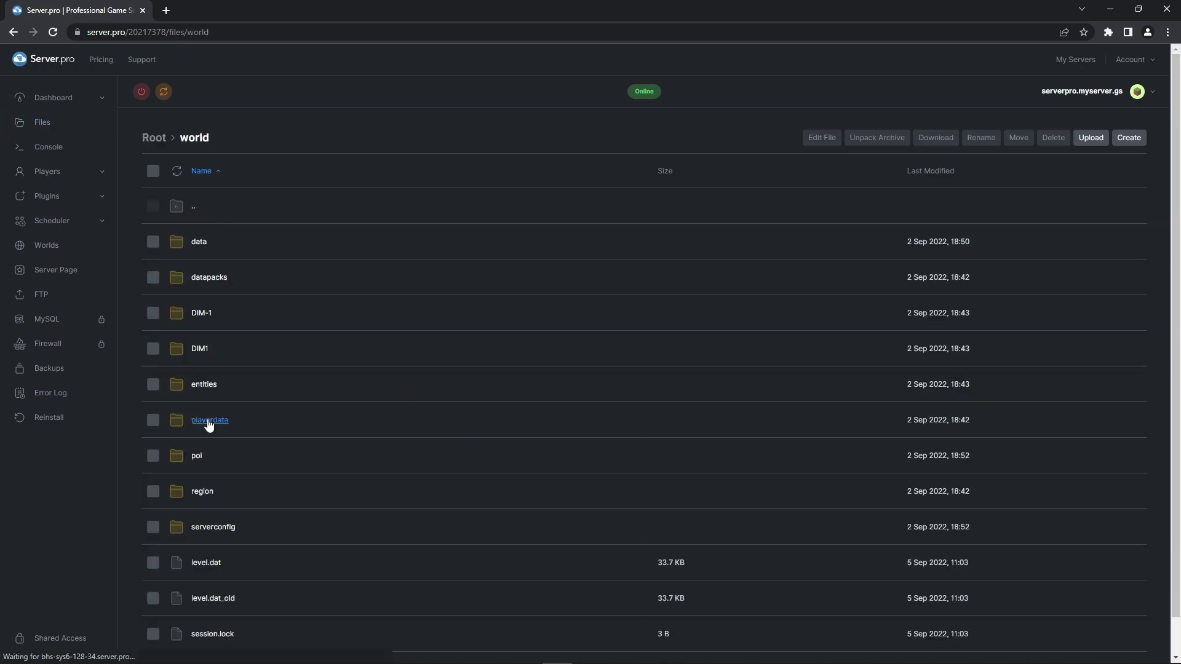
{"action": "left_click", "coordinate": [212, 528]}
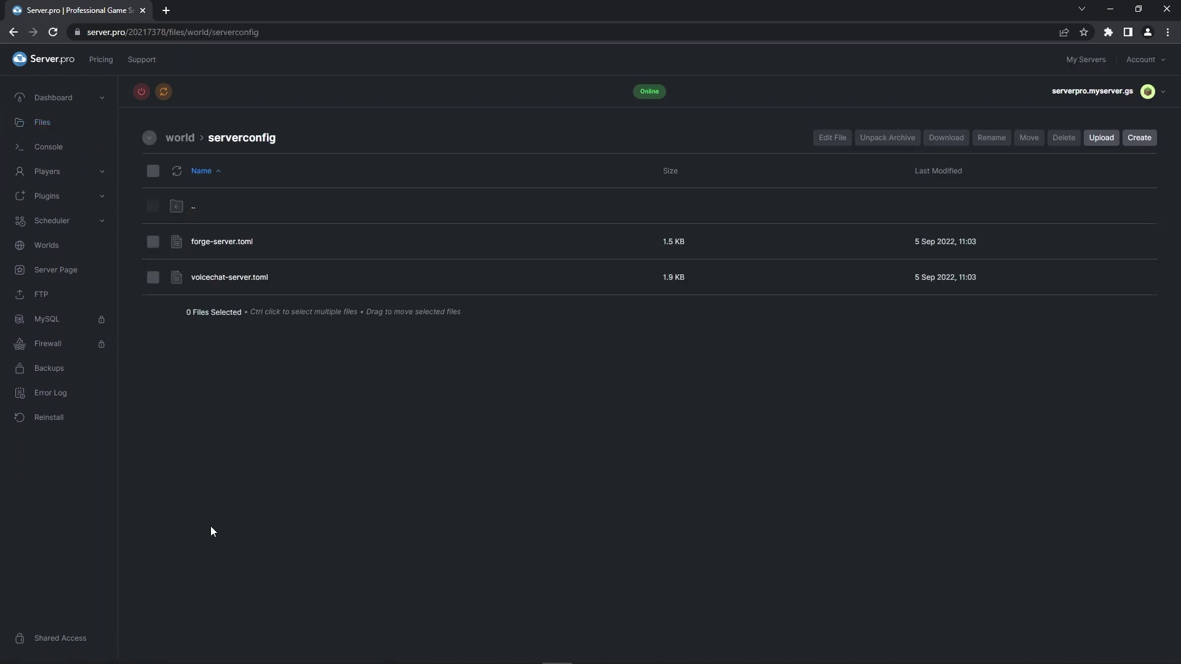
- In voicechat-server.toml, replace port 24454 on line 6 with 11981 and save the file
{"action": "left_click", "coordinate": [240, 280]}
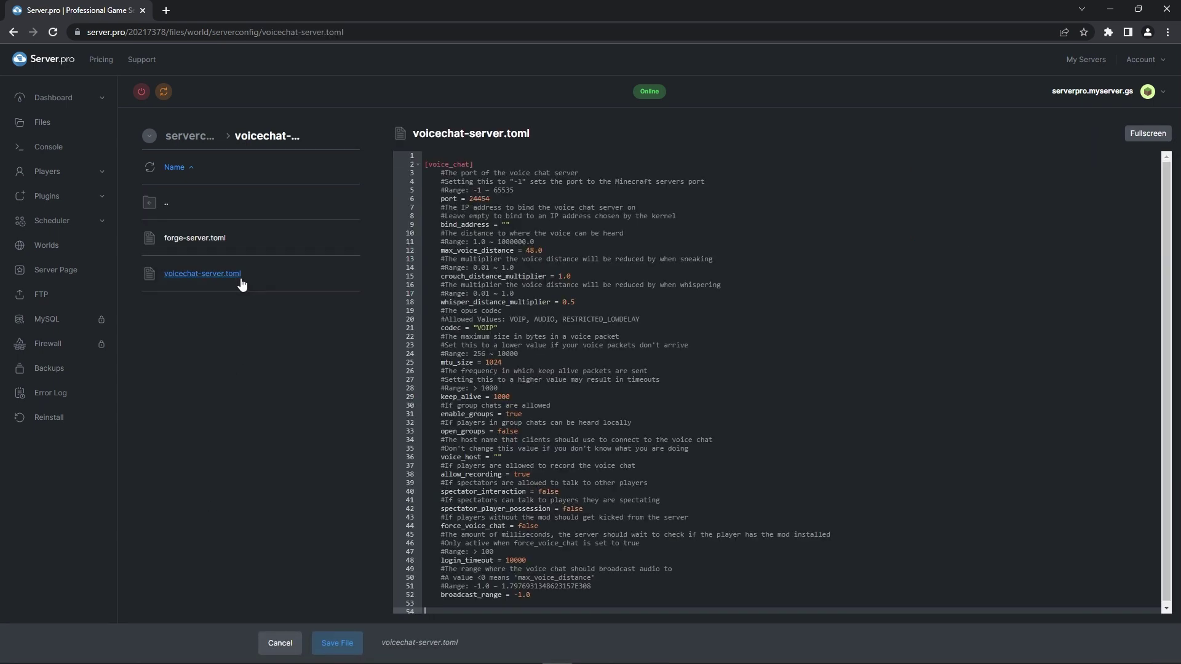
{"action": "left_click", "coordinate": [490, 198]}
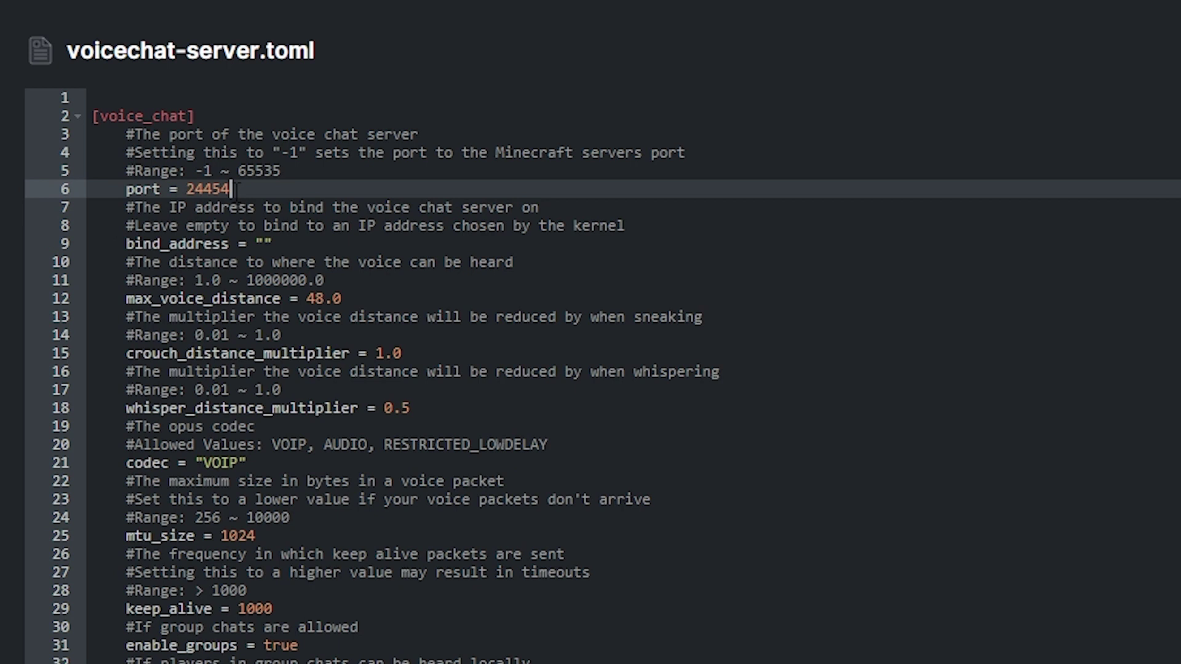
{"action": "left_click", "coordinate": [194, 189]}
{"action": "double_click", "coordinate": [191, 189]}
{"action": "right_click", "coordinate": [201, 187]}
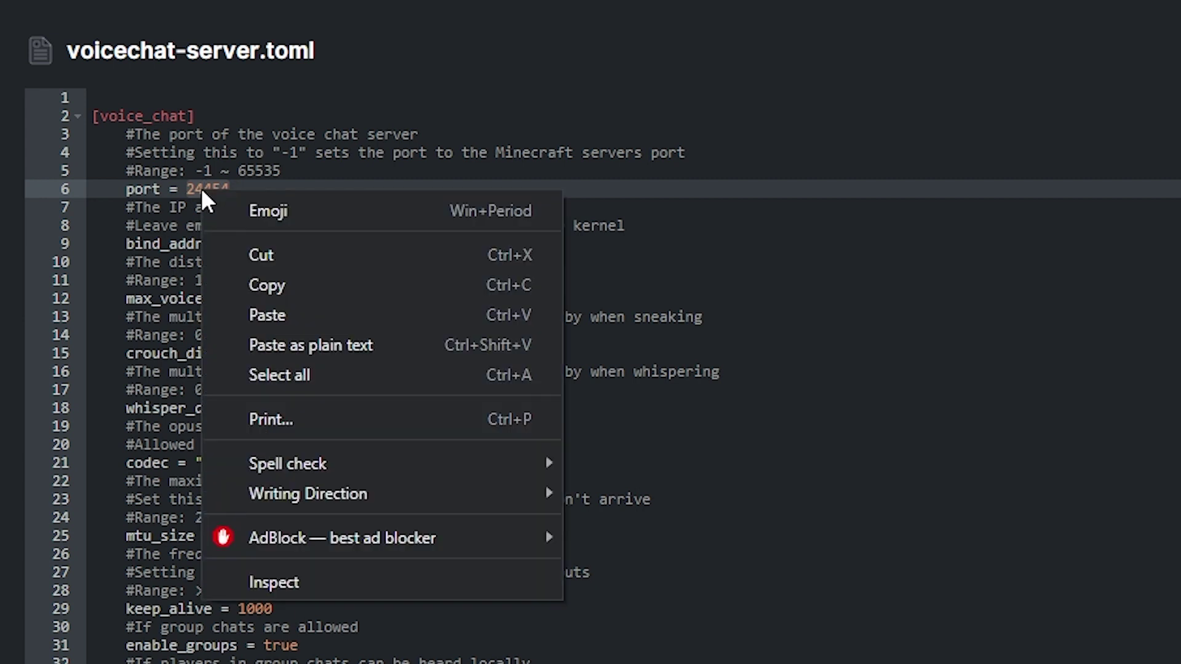
{"action": "left_click", "coordinate": [265, 315]}
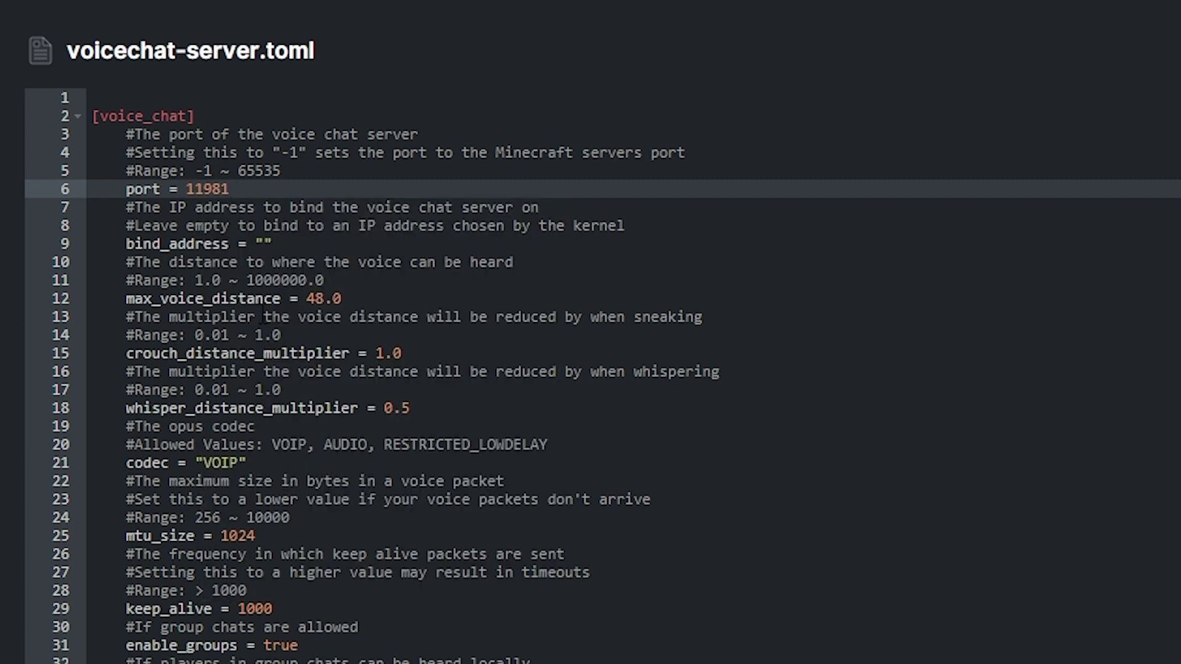
{"action": "left_click", "coordinate": [344, 640]}
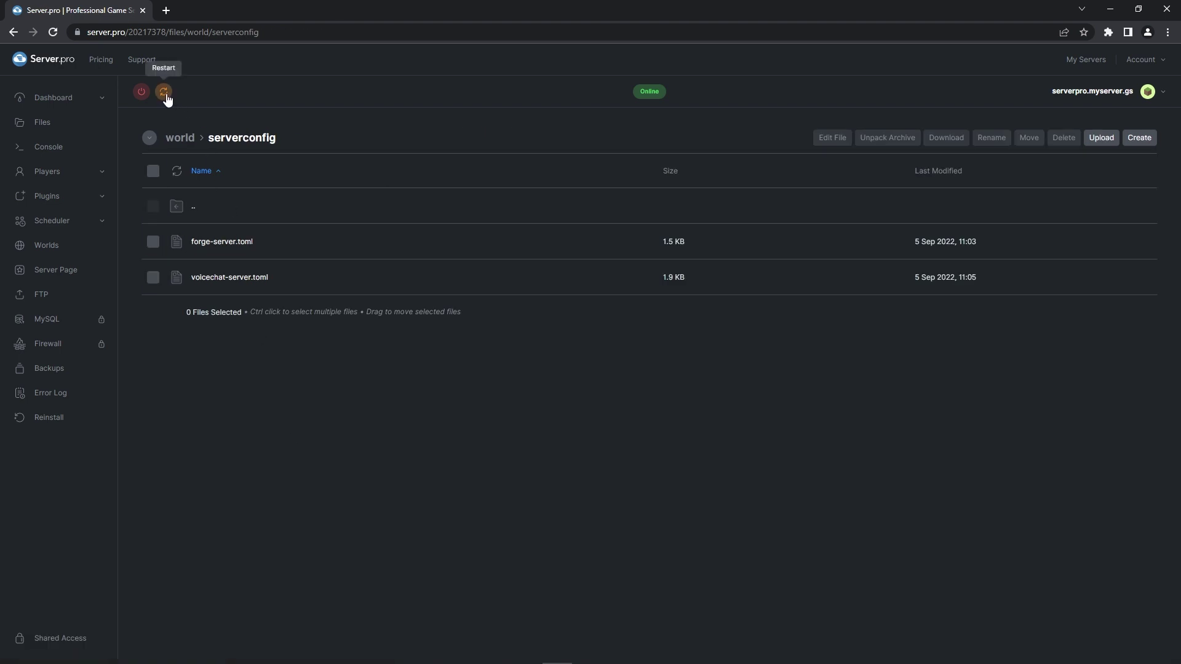
- Restart the server, then add an All UDP Traffic firewall rule for port 24454
{"action": "left_click", "coordinate": [165, 92]}
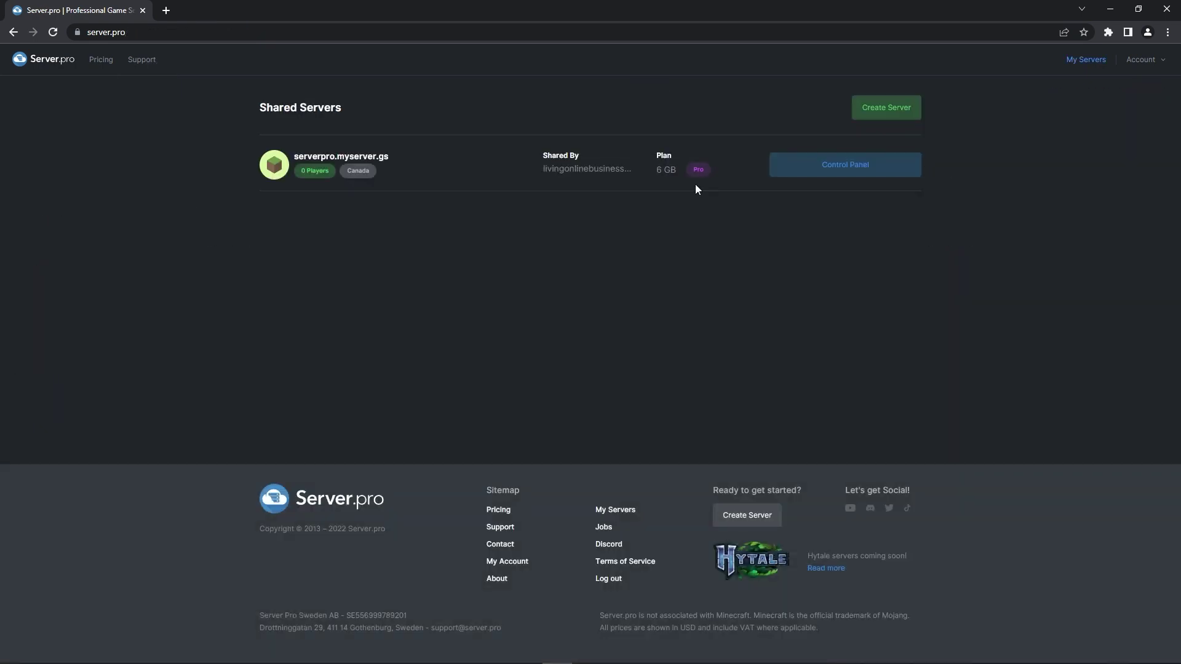
{"action": "left_click", "coordinate": [850, 167]}
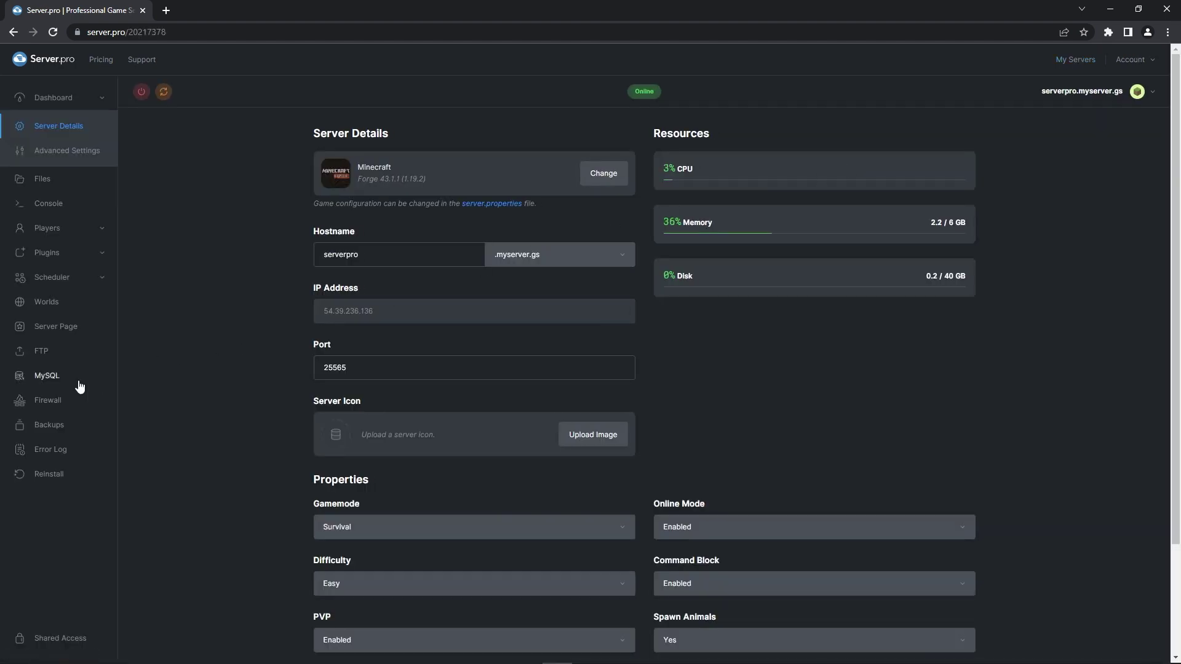
{"action": "left_click", "coordinate": [62, 406]}
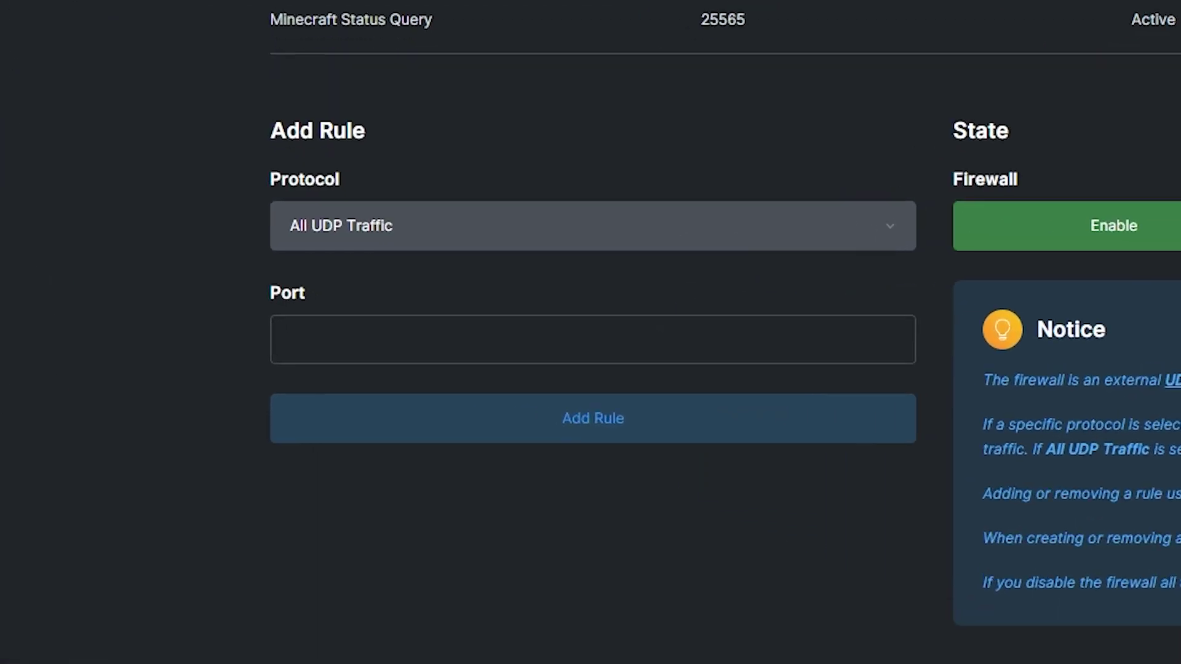
{"action": "left_click", "coordinate": [292, 340]}
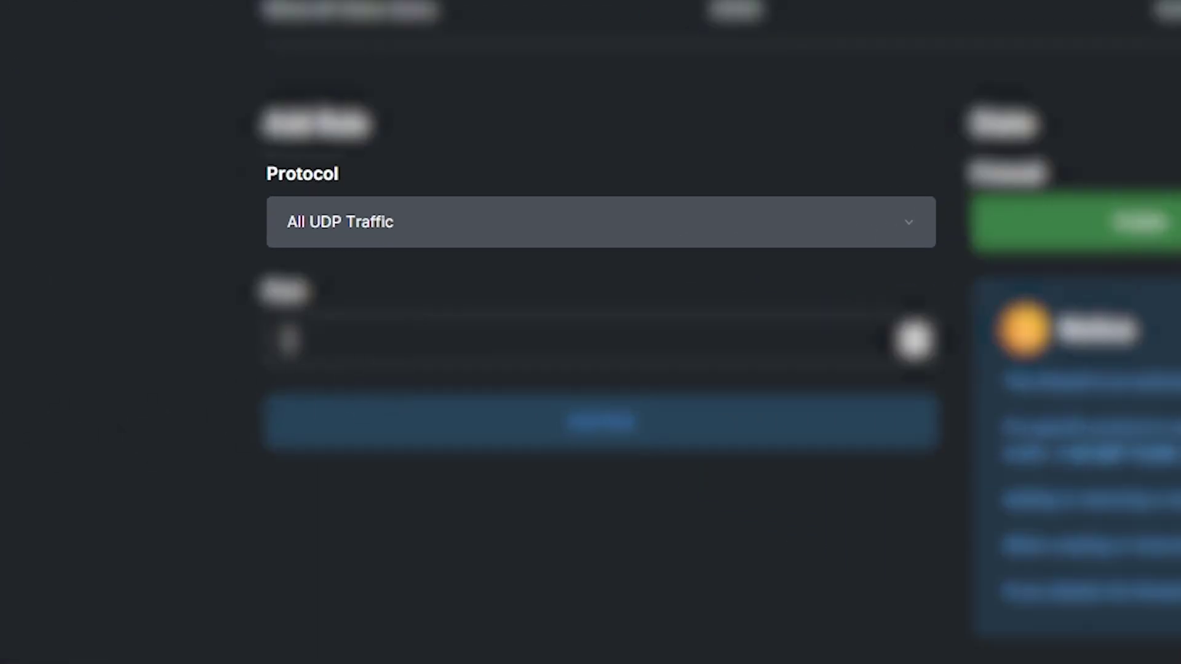
{"action": "type", "text": "24454"}
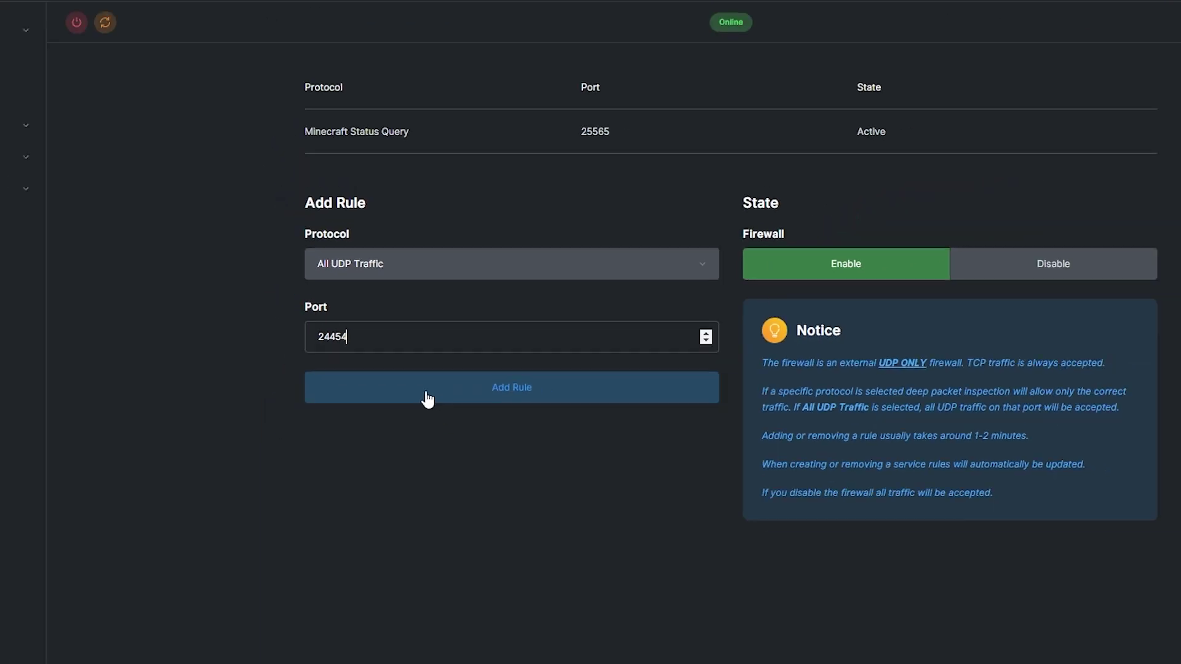
{"action": "left_click", "coordinate": [425, 392]}
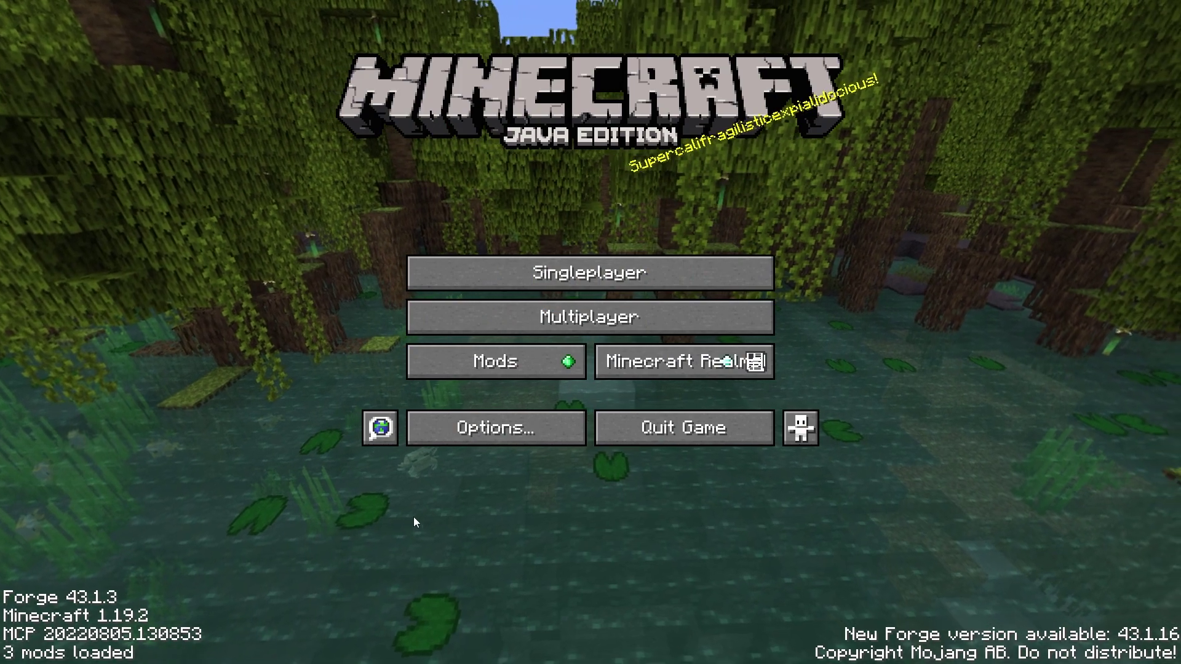
- Add serverpro.myserver.gs as a multiplayer server entry, select it and join
{"action": "left_click", "coordinate": [527, 320]}
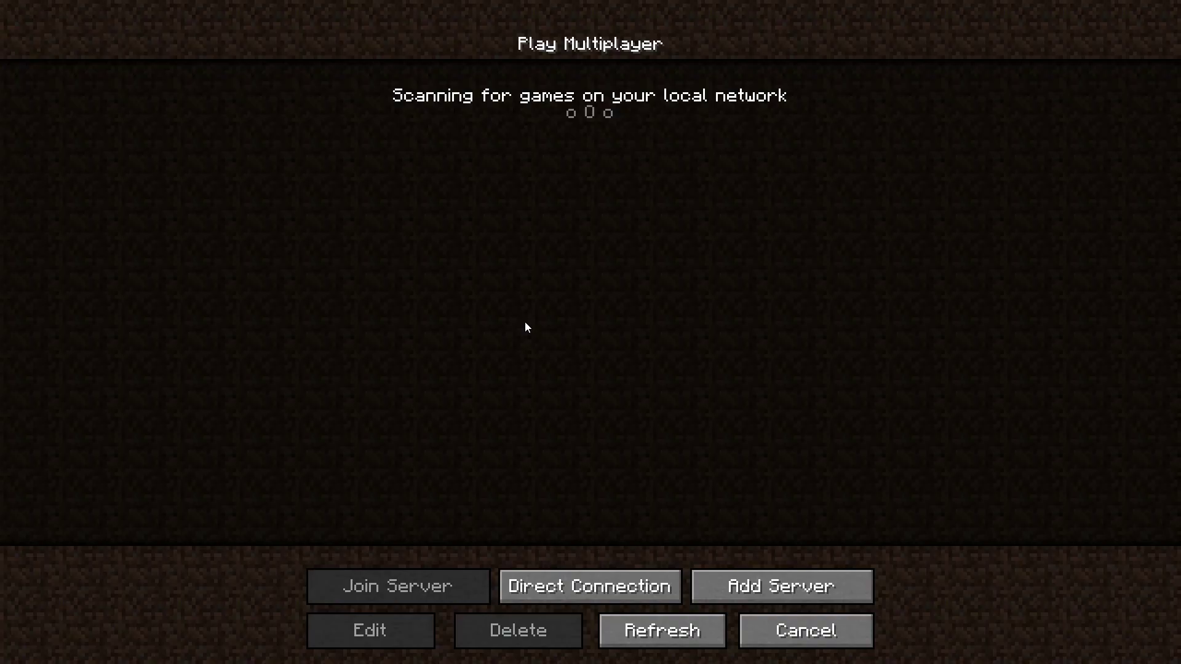
{"action": "left_click", "coordinate": [725, 573]}
{"action": "left_click", "coordinate": [519, 228]}
{"action": "type", "text": "serverpro."}
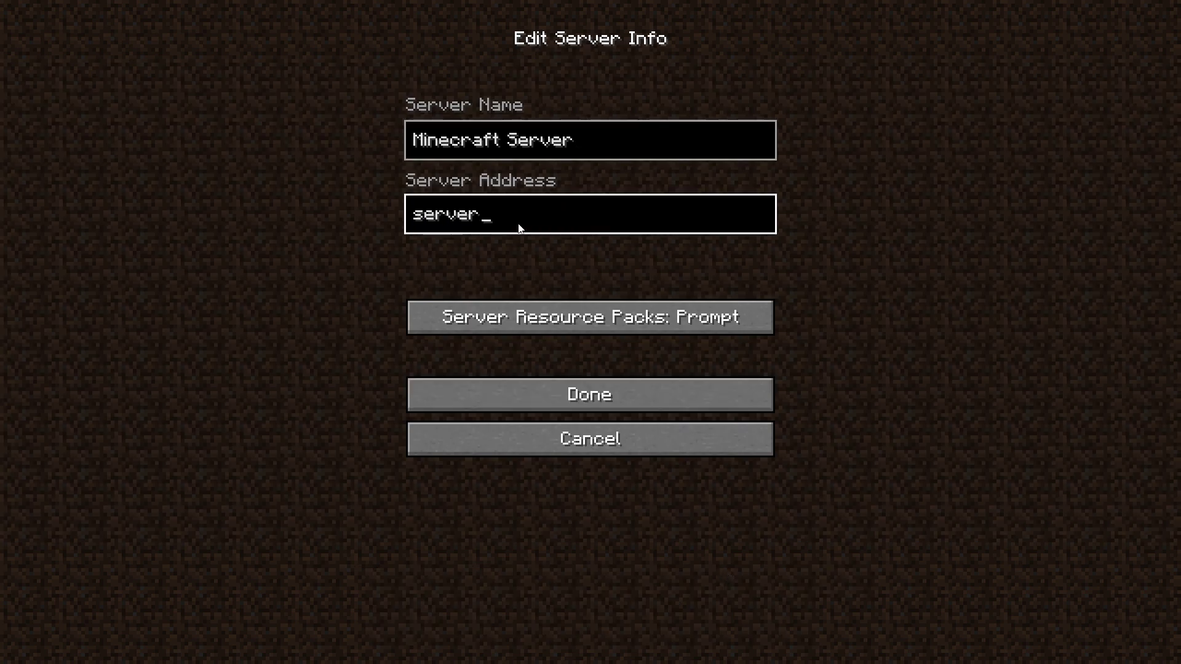
{"action": "type", "text": "myserver.gs"}
{"action": "left_click", "coordinate": [566, 394]}
{"action": "left_click", "coordinate": [463, 97]}
{"action": "left_click", "coordinate": [464, 97]}
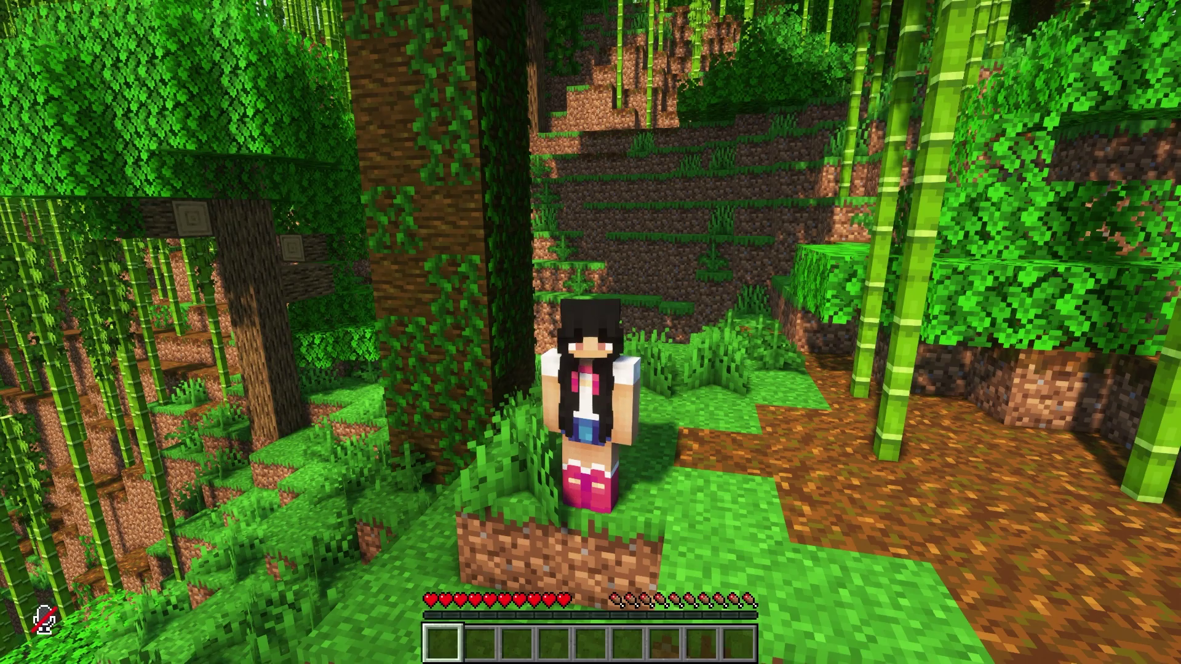
- In Voice Chat settings, lower the volume to 98% and leave activation type on Voice
{"action": "key", "text": "v"}
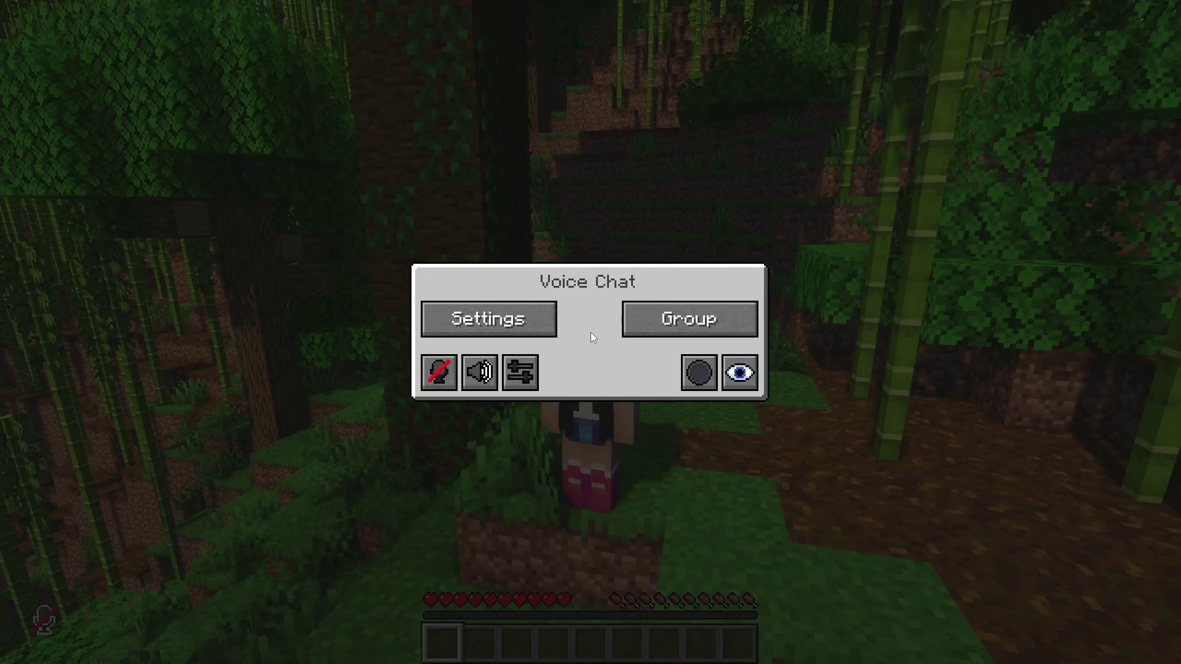
{"action": "left_click", "coordinate": [519, 322]}
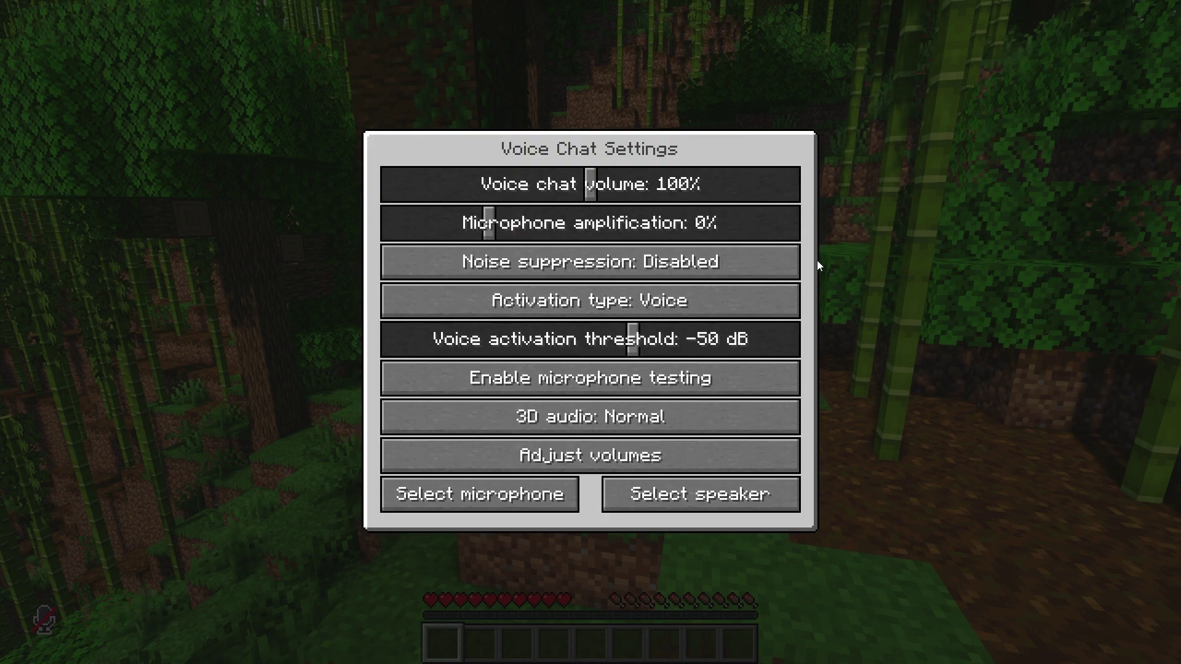
{"action": "mouse_move", "coordinate": [590, 184]}
{"action": "left_mouse_down"}
{"action": "mouse_move", "coordinate": [624, 185]}
{"action": "mouse_move", "coordinate": [589, 184]}
{"action": "left_mouse_up"}
{"action": "left_click", "coordinate": [595, 304]}
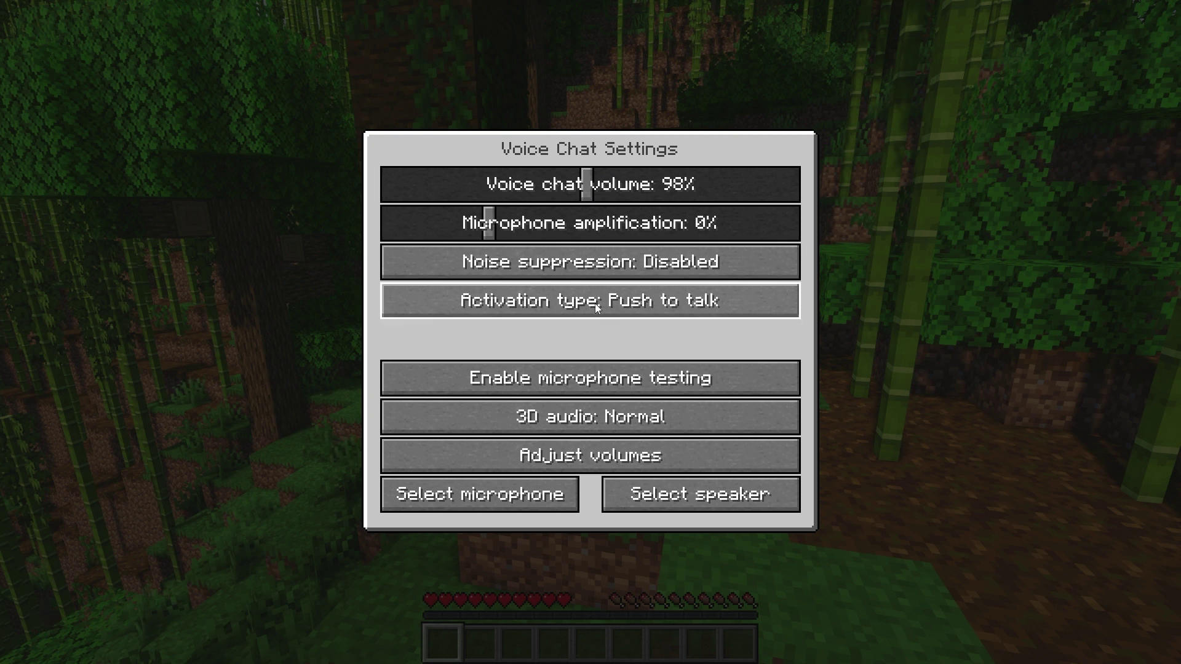
{"action": "left_click", "coordinate": [595, 304]}
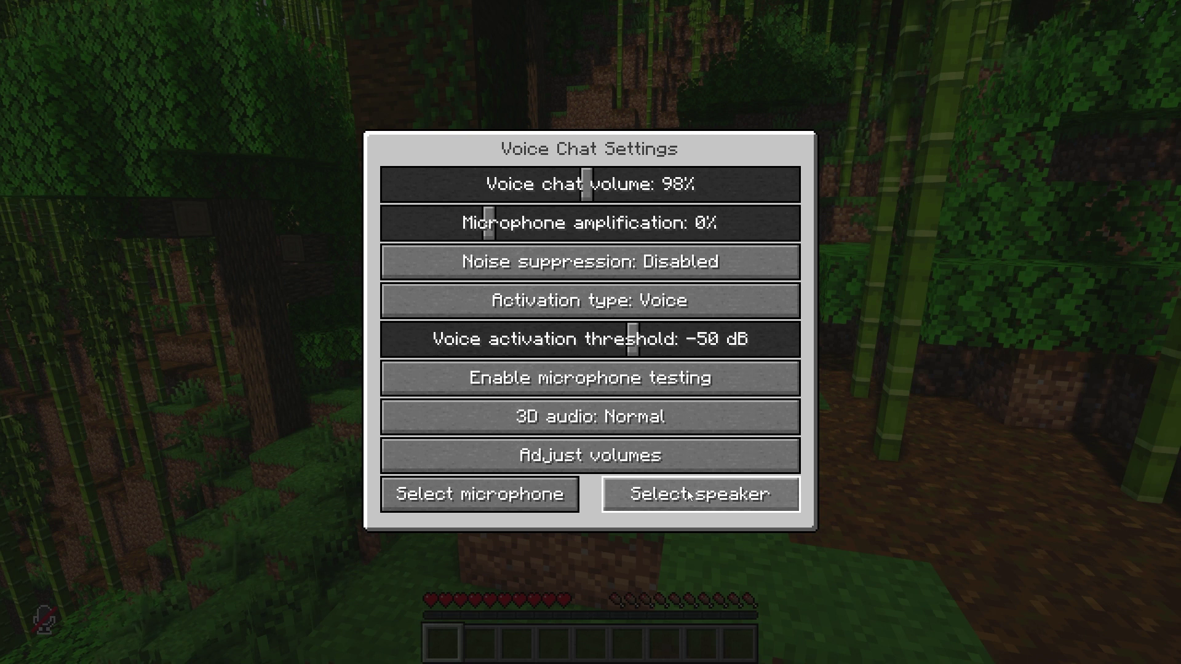
{"action": "key", "text": "Escape"}
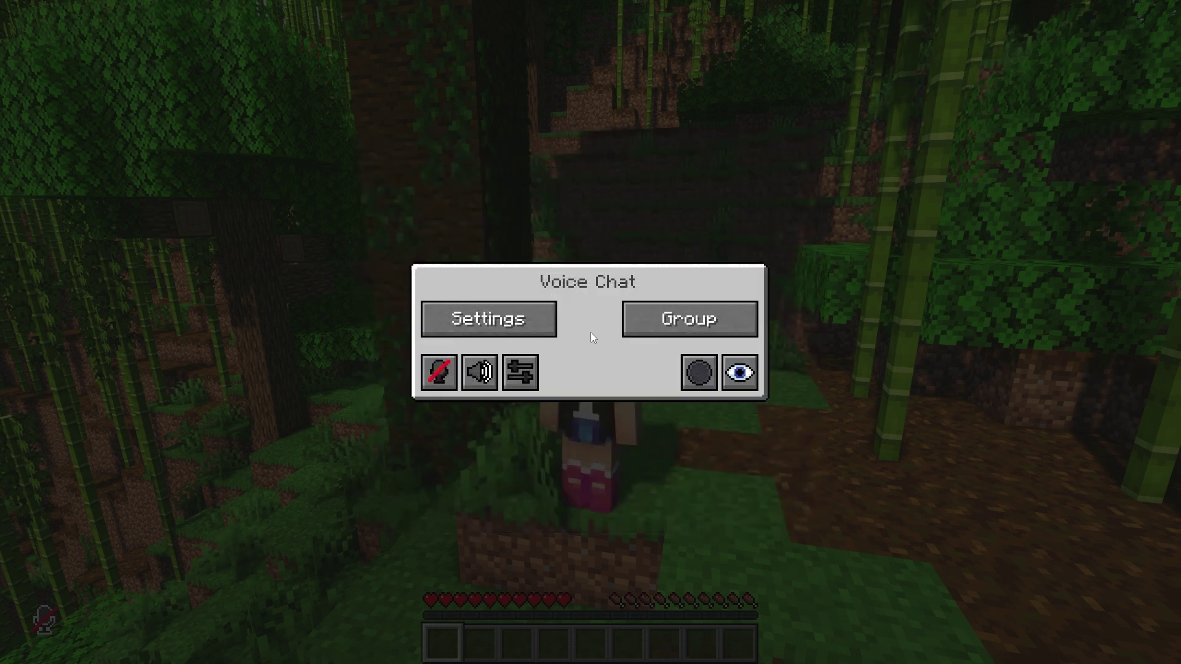
- Check the available groups, switch off all voice chat sounds, and review per-player volumes
{"action": "left_click", "coordinate": [662, 324]}
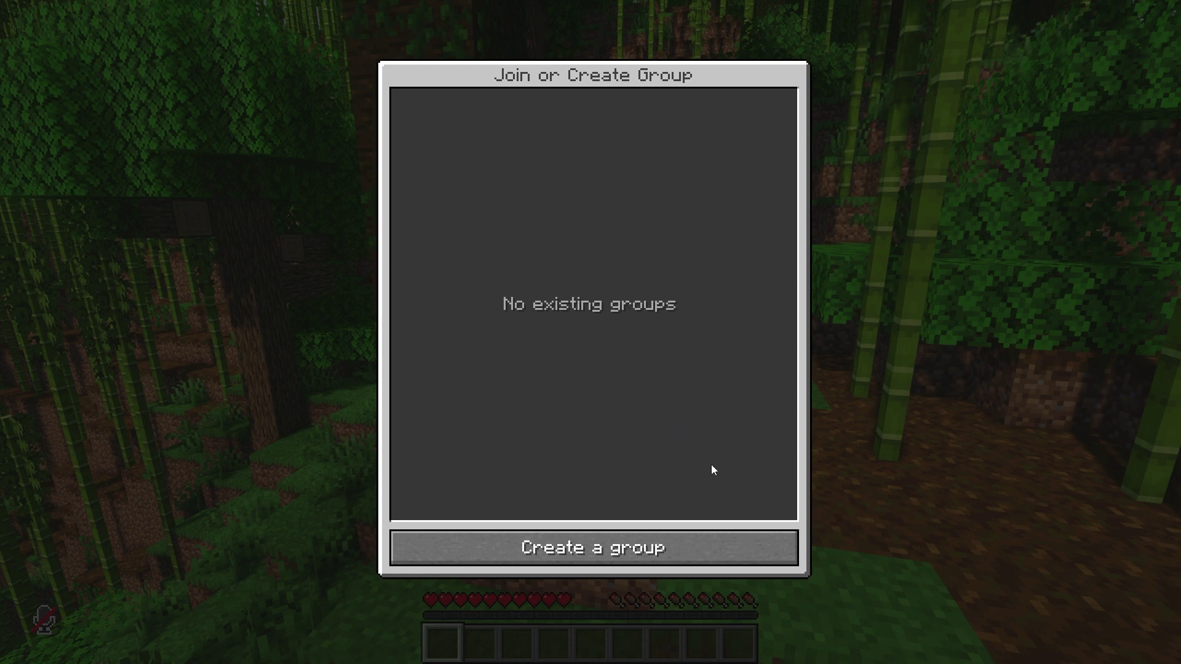
{"action": "key", "text": "Escape"}
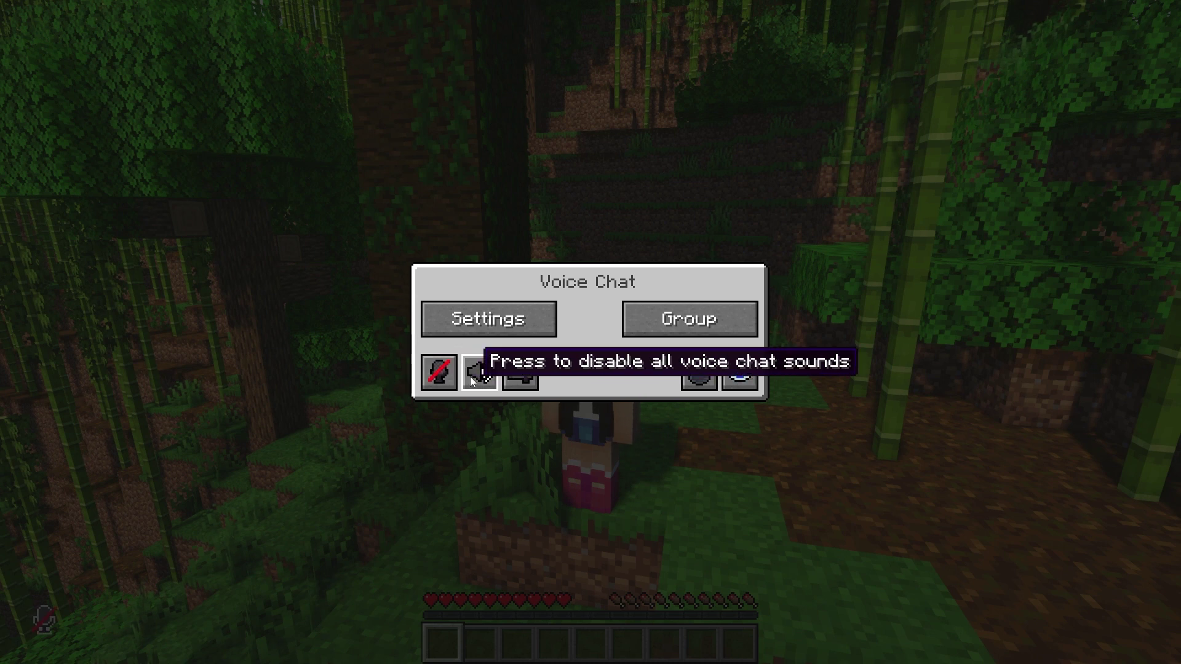
{"action": "left_click", "coordinate": [490, 380]}
{"action": "left_click", "coordinate": [520, 376]}
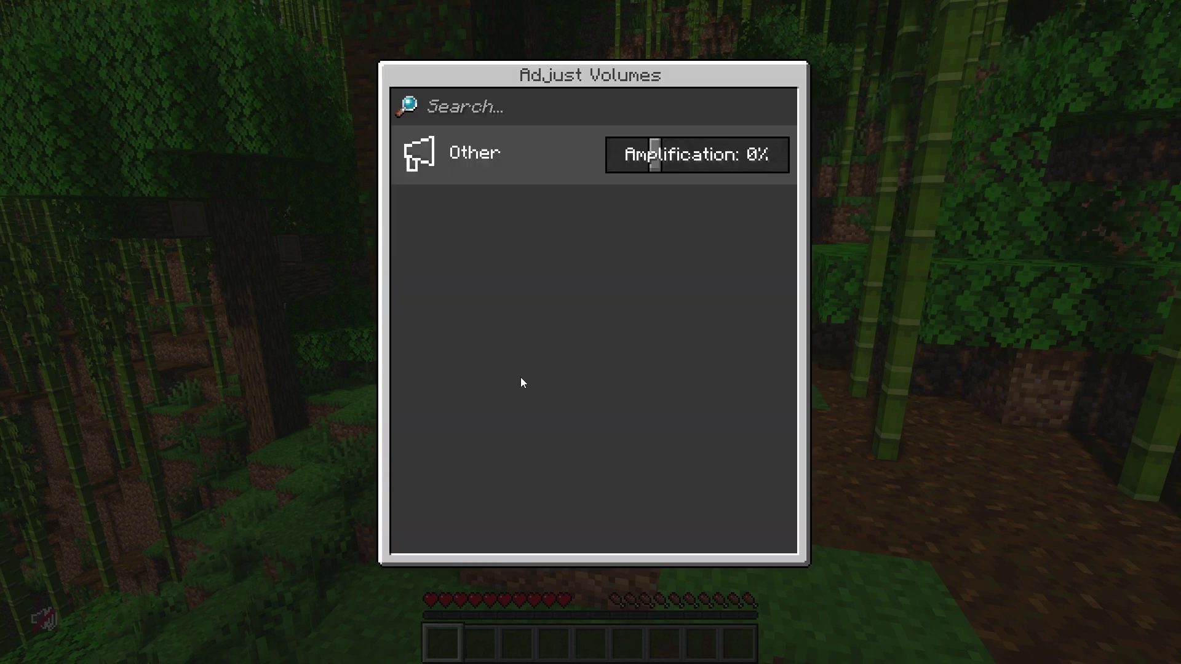
{"action": "key", "text": "Escape"}
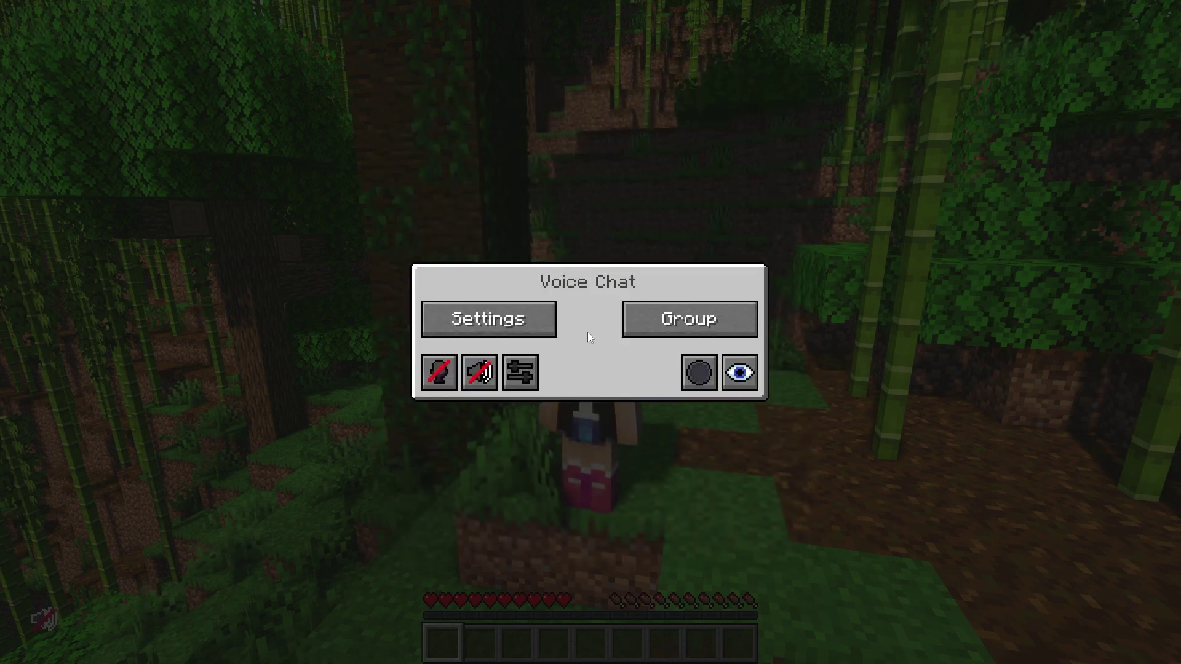
- Record a few seconds of voice chat, stop to save it, and close the Voice Chat menu
{"action": "left_click", "coordinate": [699, 372]}
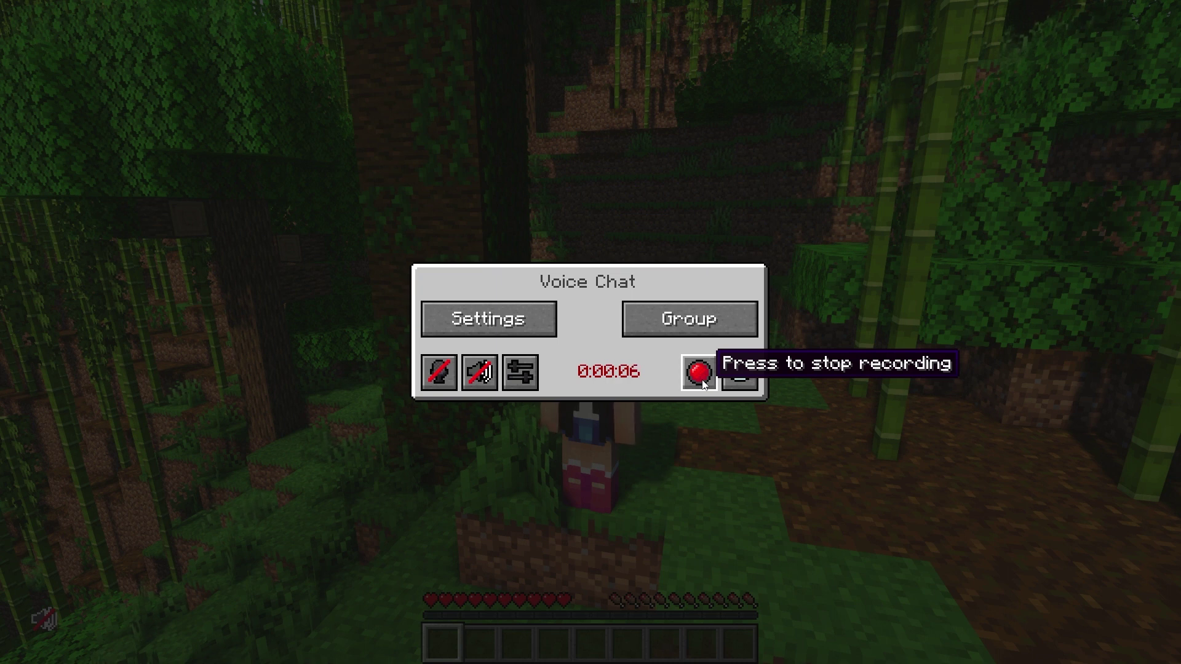
{"action": "left_click", "coordinate": [703, 381]}
{"action": "key", "text": "Escape"}
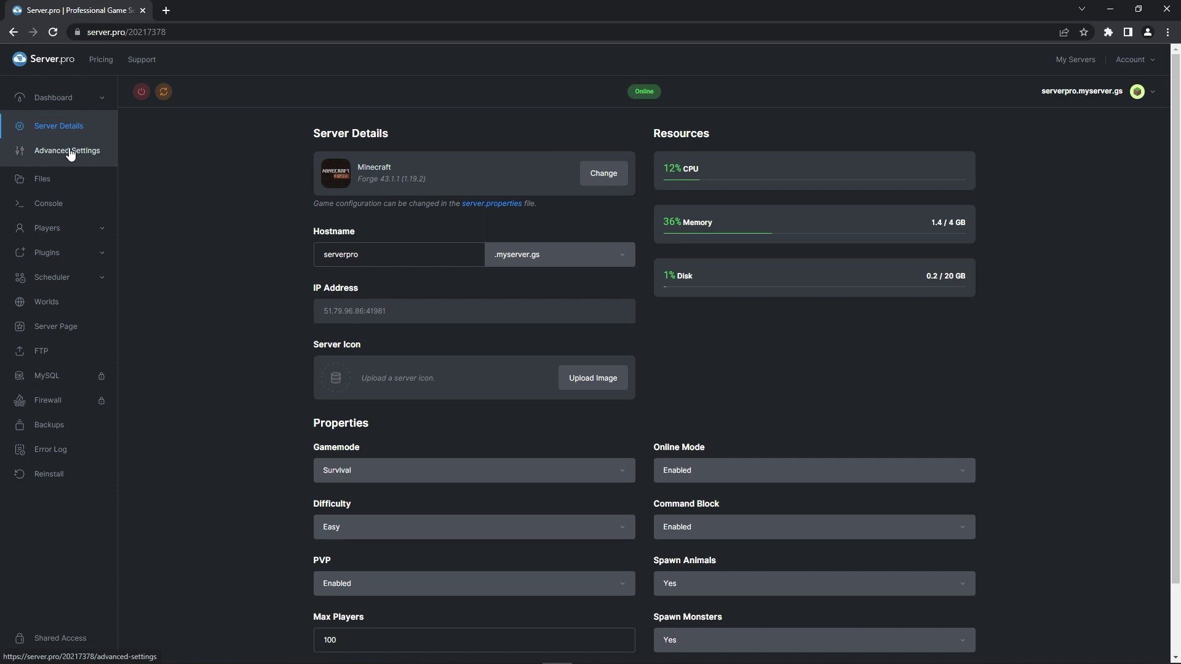
- Copy the server's open port 11981 from Advanced Settings
{"action": "left_click", "coordinate": [69, 154]}
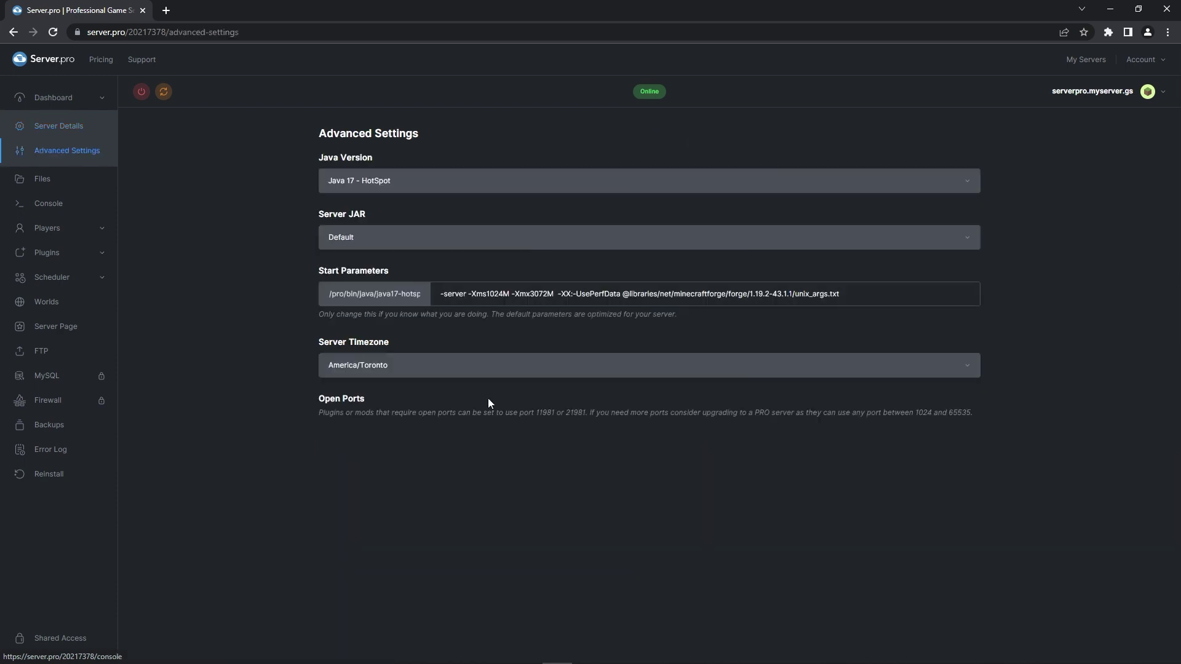
{"action": "left_click_drag", "start_coordinate": [554, 412], "coordinate": [535, 412]}
{"action": "right_click", "coordinate": [541, 409]}
{"action": "left_click", "coordinate": [564, 418]}
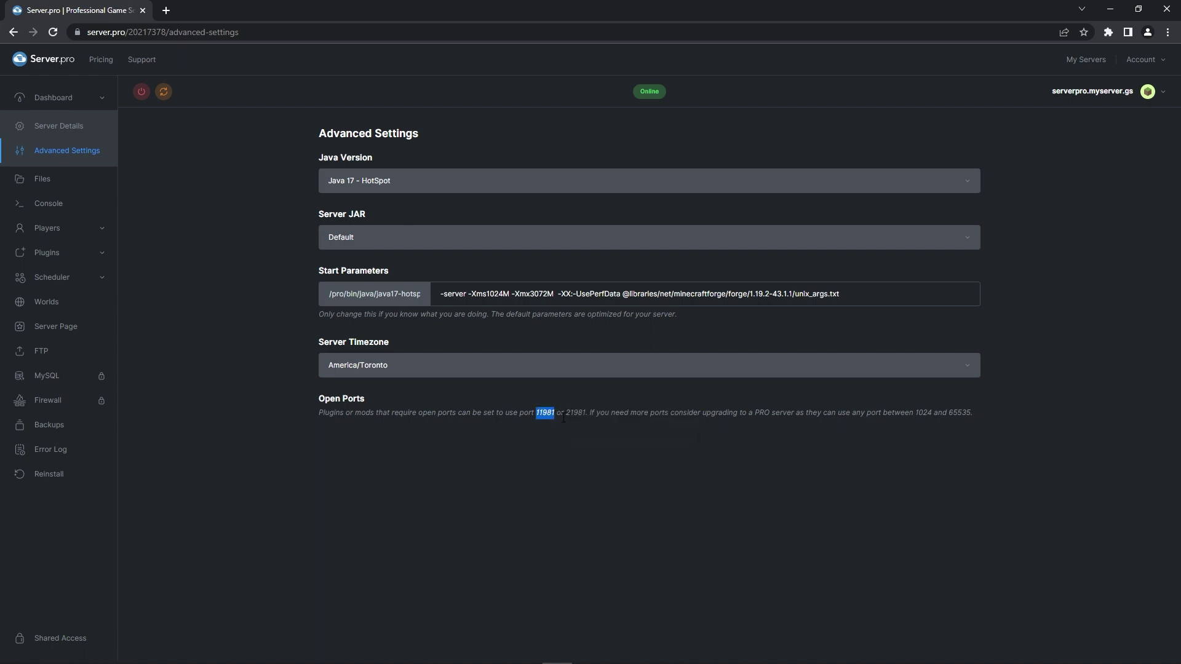
- In world/serverconfig/voicechat-server.toml, replace port 24454 with 11981 and save
{"action": "left_click", "coordinate": [92, 181]}
{"action": "left_click", "coordinate": [205, 420]}
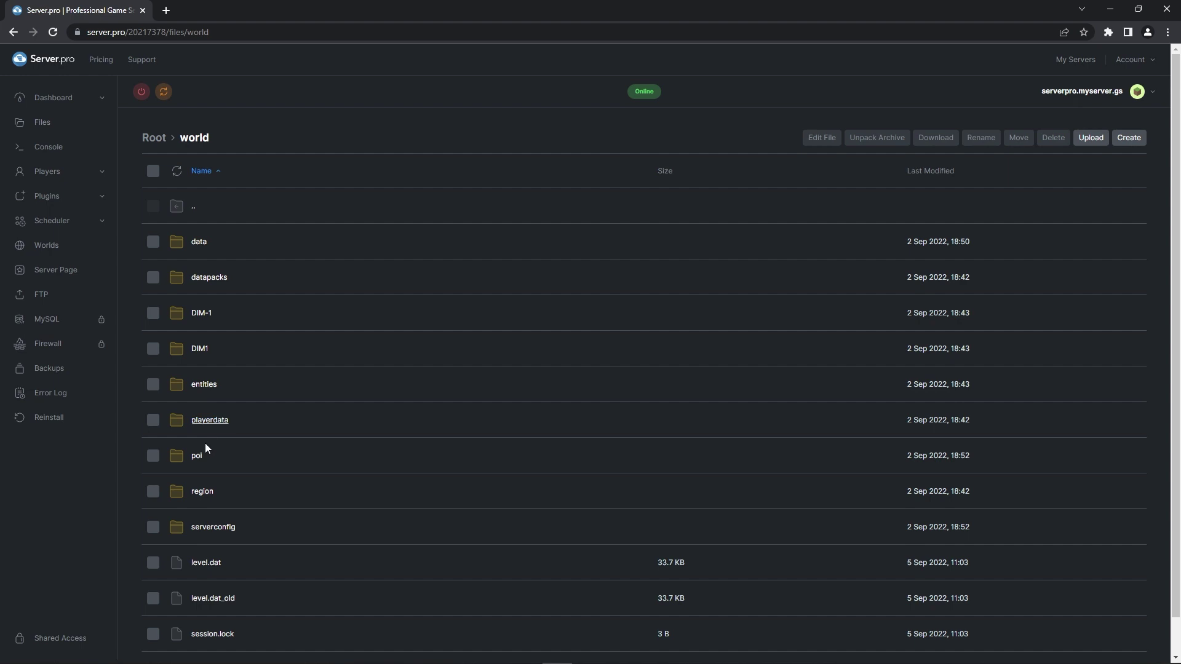
{"action": "left_click", "coordinate": [211, 527]}
{"action": "left_click", "coordinate": [230, 276]}
{"action": "left_click", "coordinate": [490, 201]}
{"action": "left_click_drag", "start_coordinate": [238, 190], "coordinate": [186, 190]}
{"action": "right_click", "coordinate": [231, 191]}
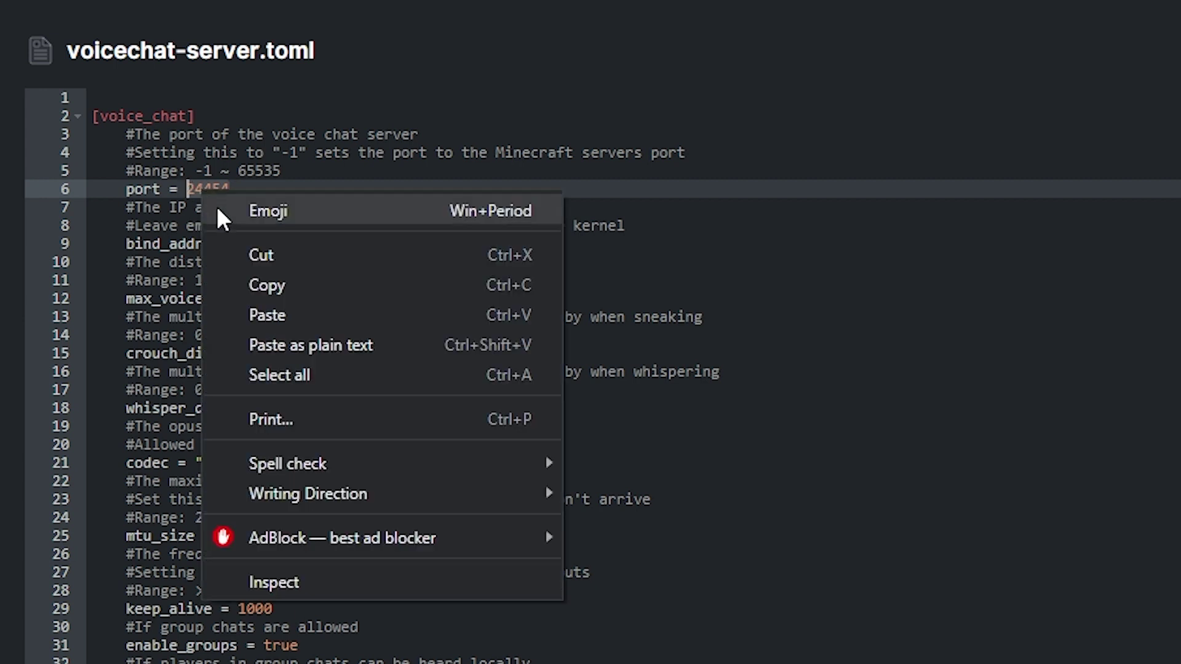
{"action": "left_click", "coordinate": [259, 312]}
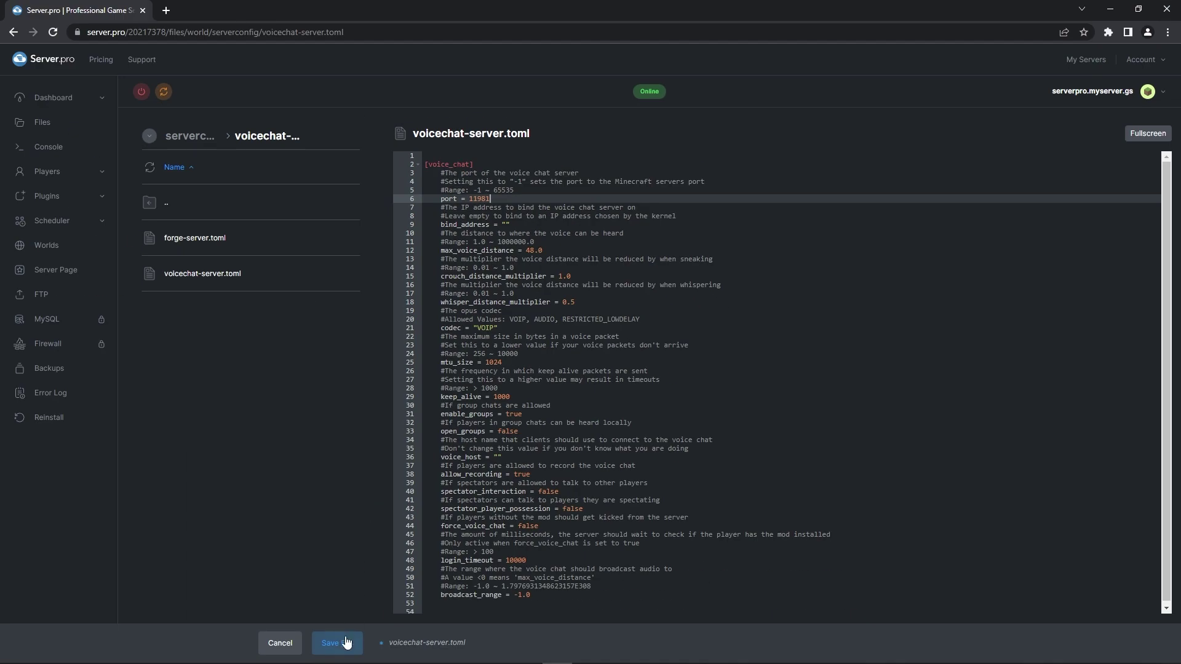
{"action": "left_click", "coordinate": [345, 641]}
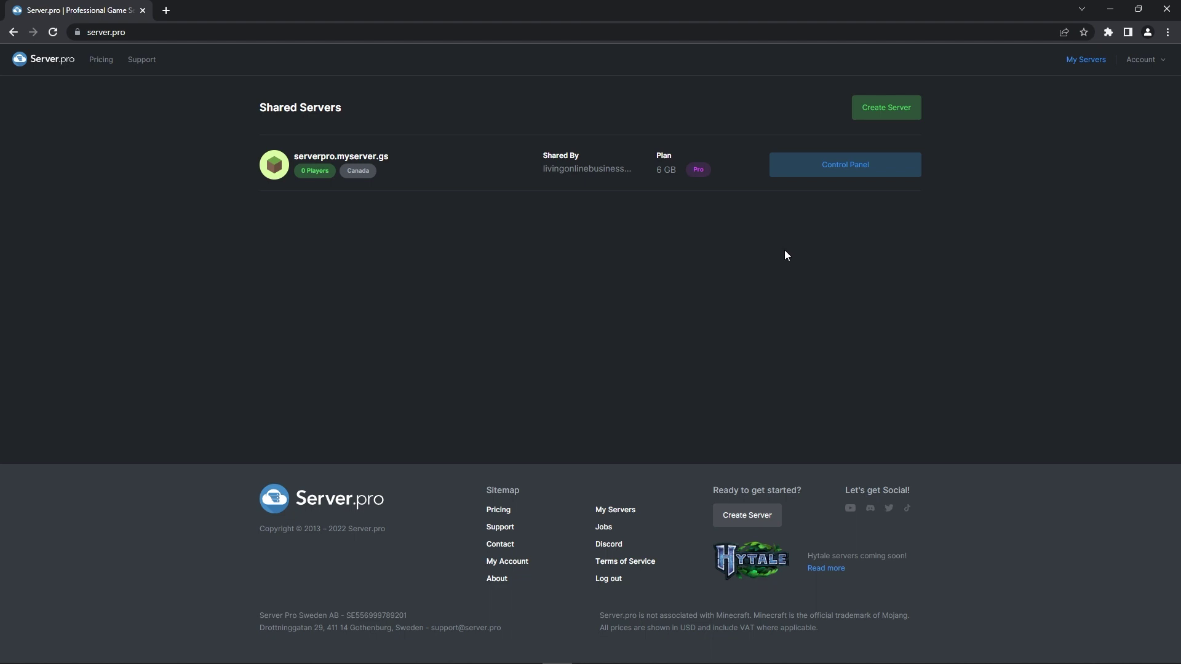
- From Control Panel > Firewall, add an All UDP Traffic rule with port 24454
{"action": "left_click", "coordinate": [821, 171]}
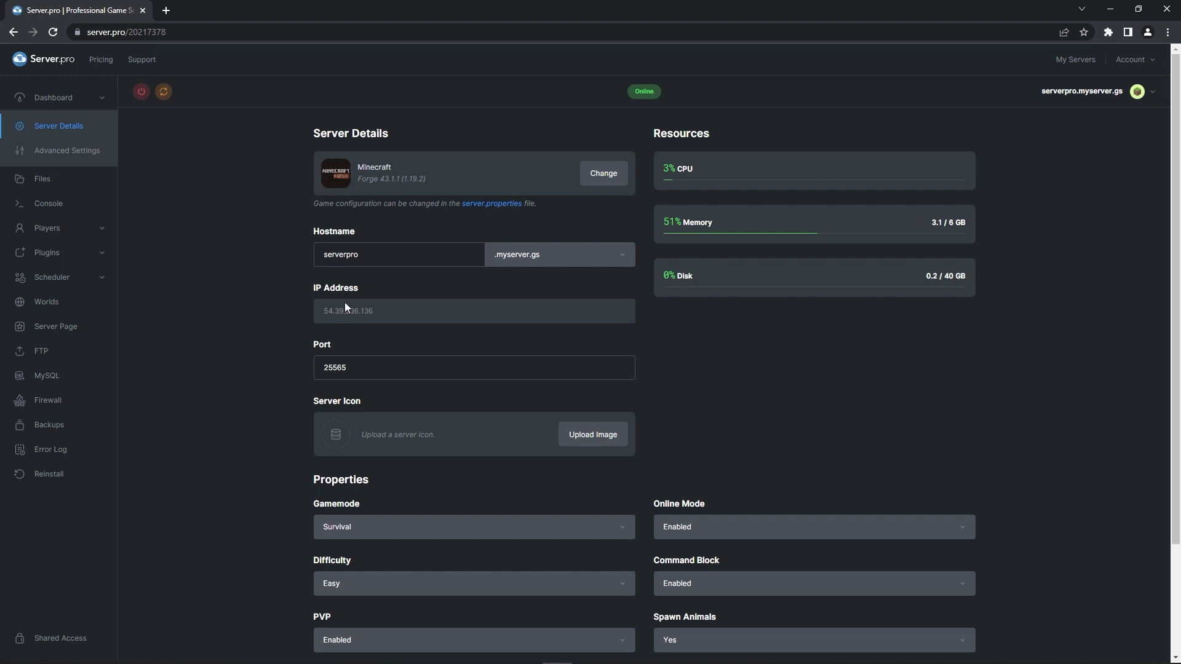
{"action": "left_click", "coordinate": [87, 401]}
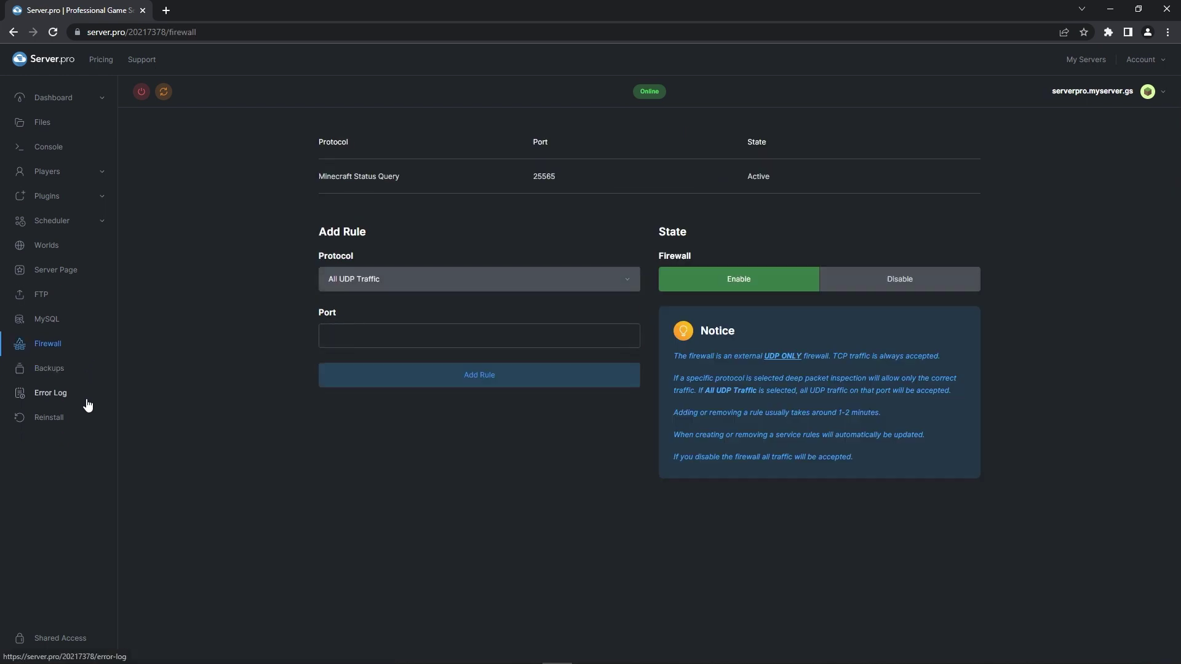
{"action": "left_click", "coordinate": [371, 287]}
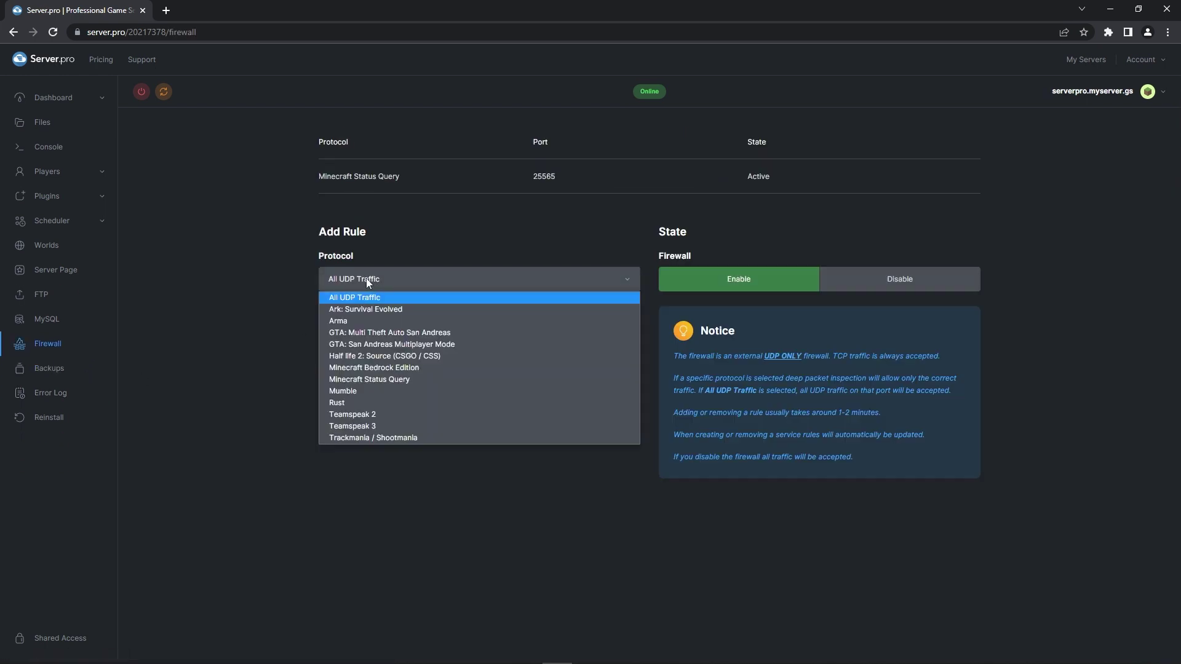
{"action": "left_click", "coordinate": [366, 278]}
{"action": "right_click", "coordinate": [355, 341]}
{"action": "left_click", "coordinate": [392, 415]}
{"action": "left_click", "coordinate": [389, 376]}
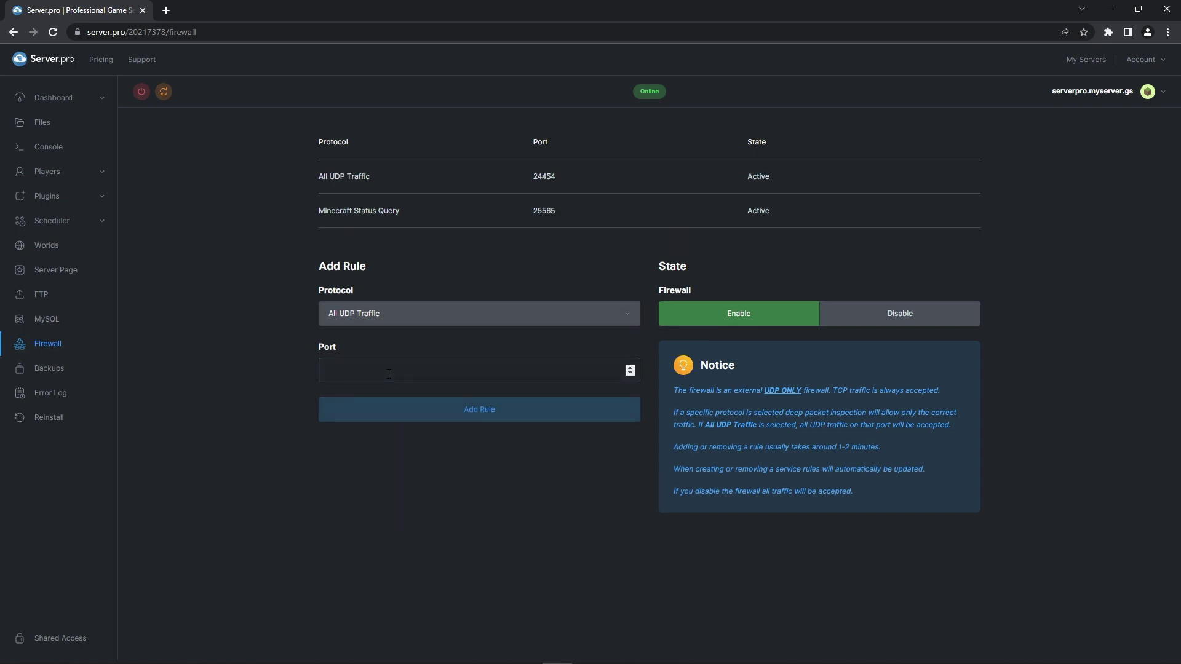
- Restart the server and highlight the console line '[voicechat/]: Server started at port 24454'
{"action": "left_click", "coordinate": [165, 92]}
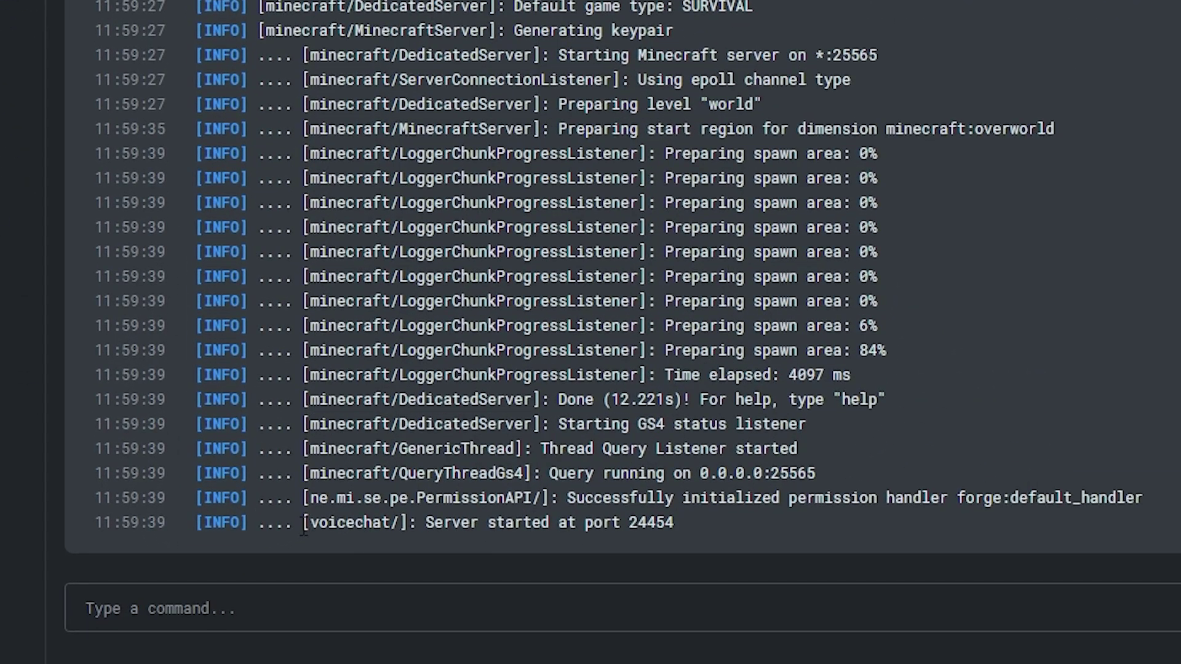
{"action": "left_click_drag", "start_coordinate": [246, 581], "coordinate": [418, 585]}
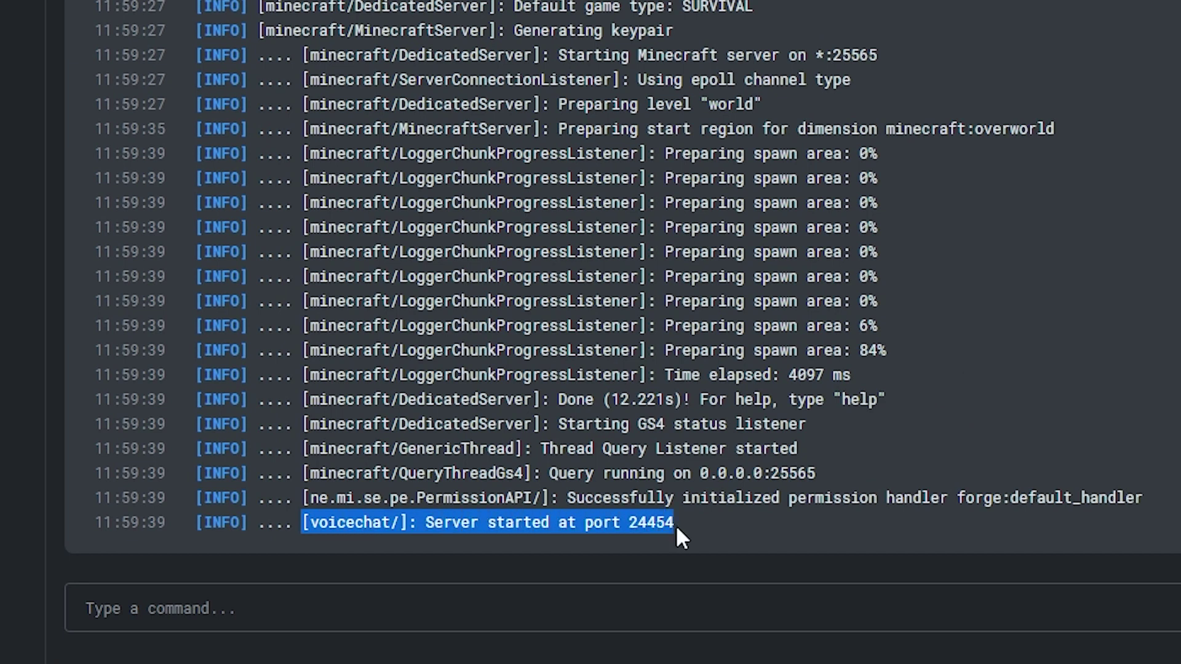